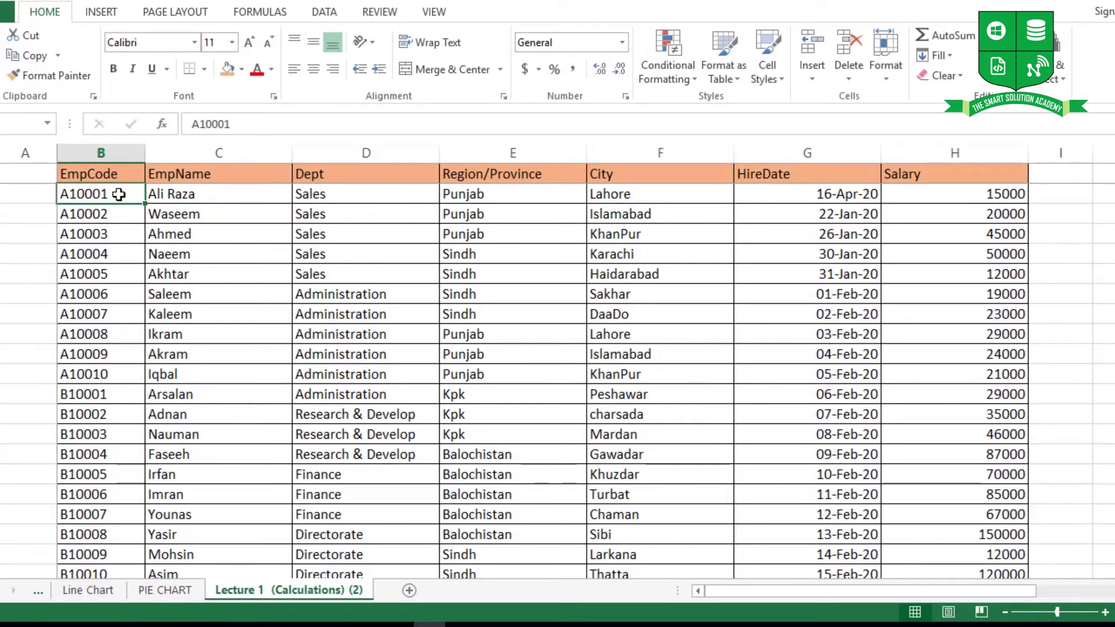
Step: Create a PivotTable from the employee data in B1:H31 on a new worksheet
{"action": "left_click_drag", "start_coordinate": [109, 174], "coordinate": [976, 530]}
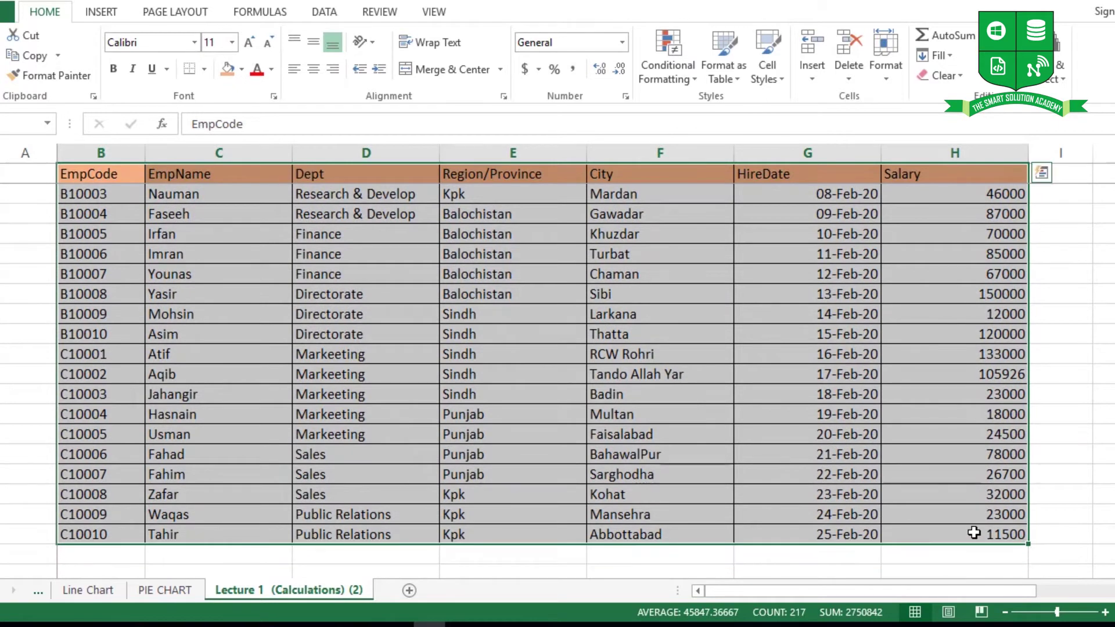
{"action": "left_click", "coordinate": [97, 14]}
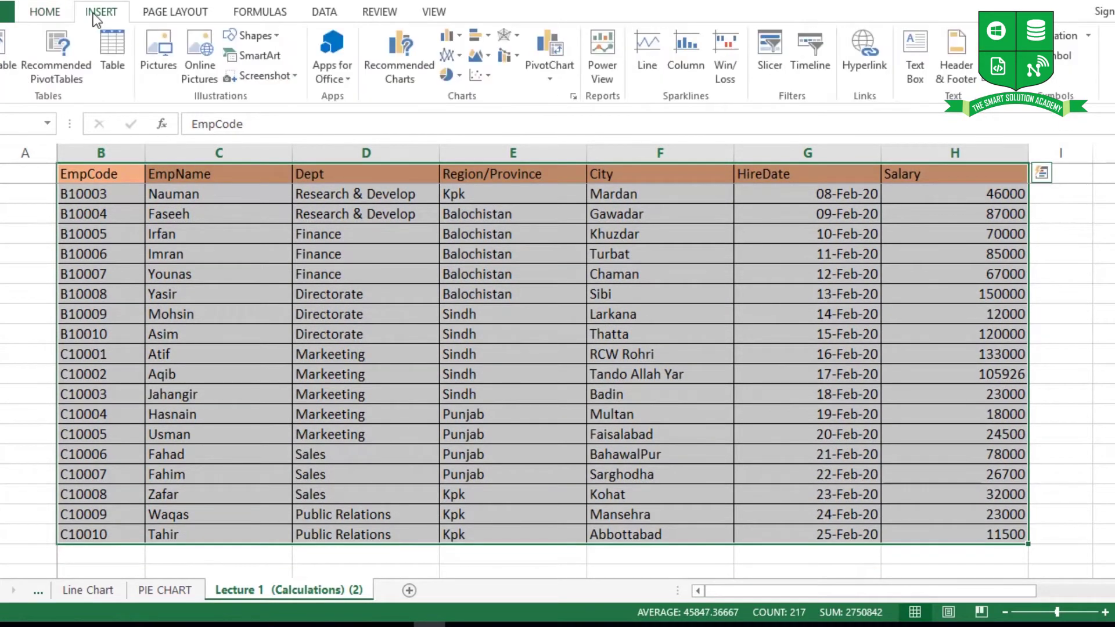
{"action": "left_click", "coordinate": [3, 58]}
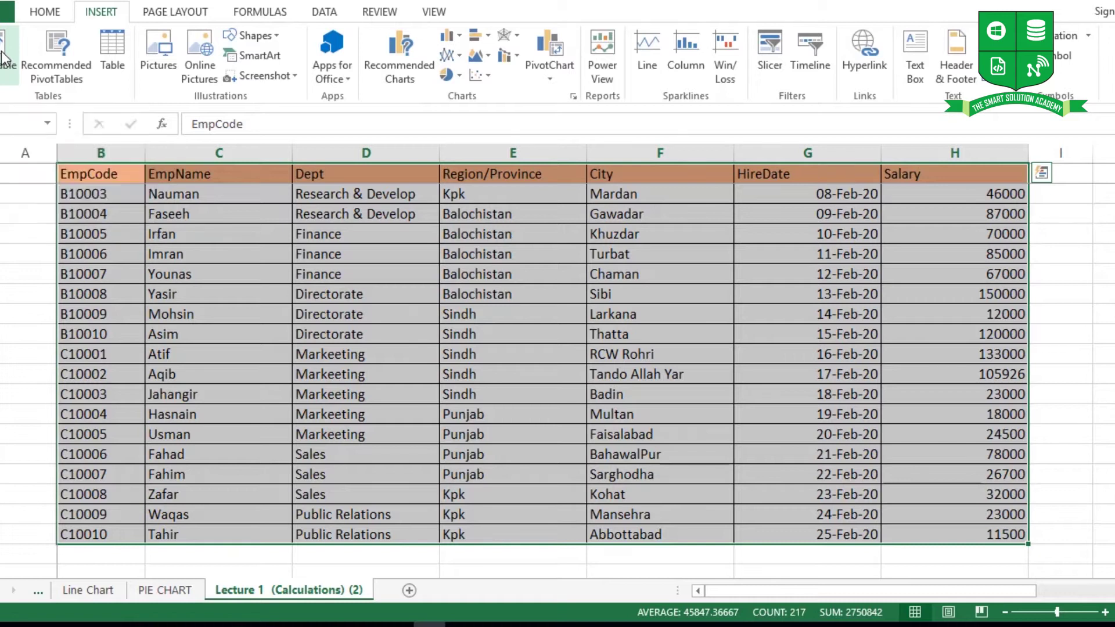
{"action": "left_click_drag", "start_coordinate": [647, 238], "coordinate": [499, 163]}
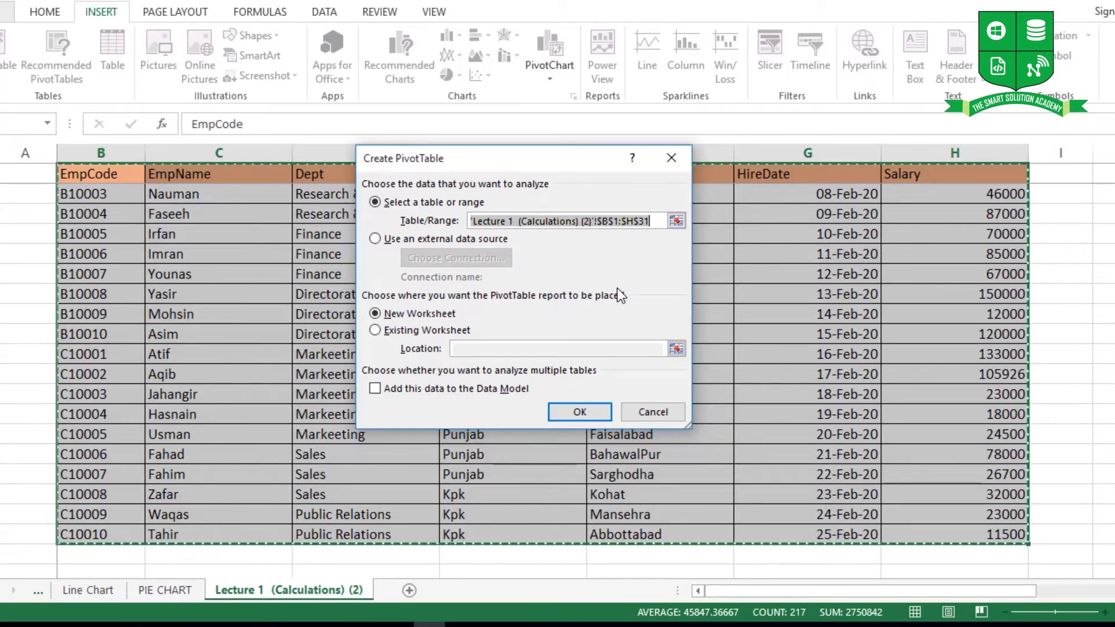
{"action": "left_click", "coordinate": [419, 329]}
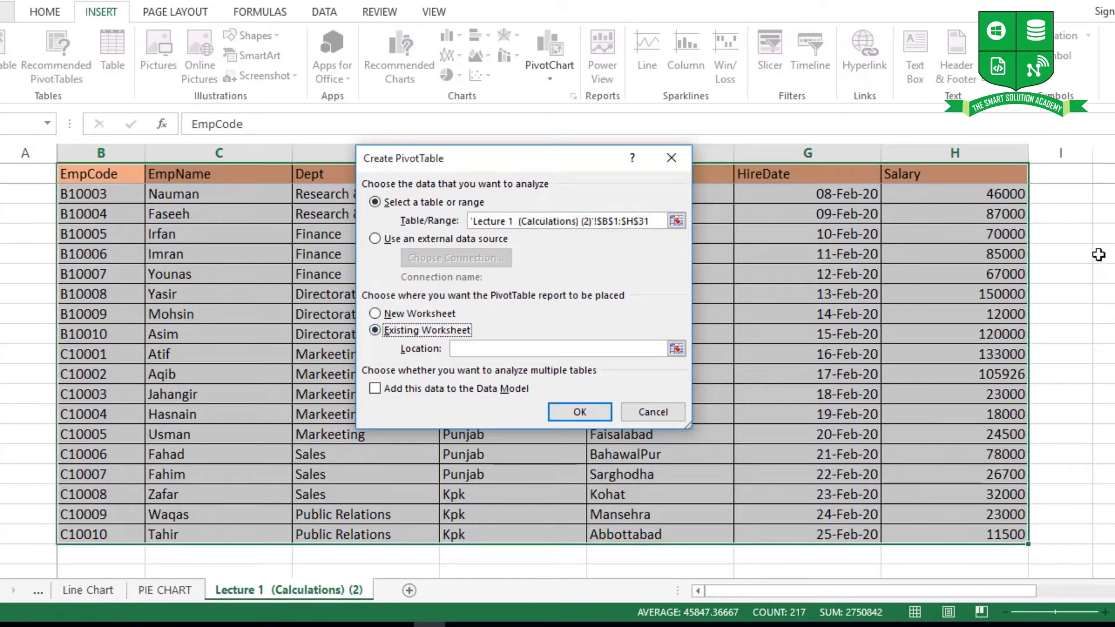
{"action": "left_click", "coordinate": [540, 348]}
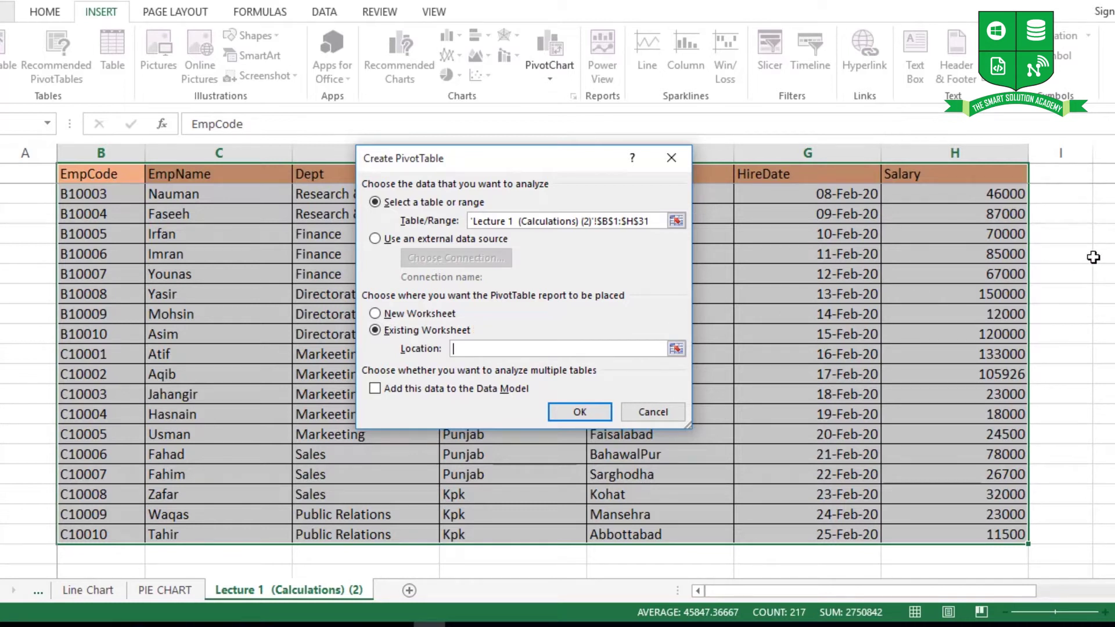
{"action": "left_click", "coordinate": [433, 313]}
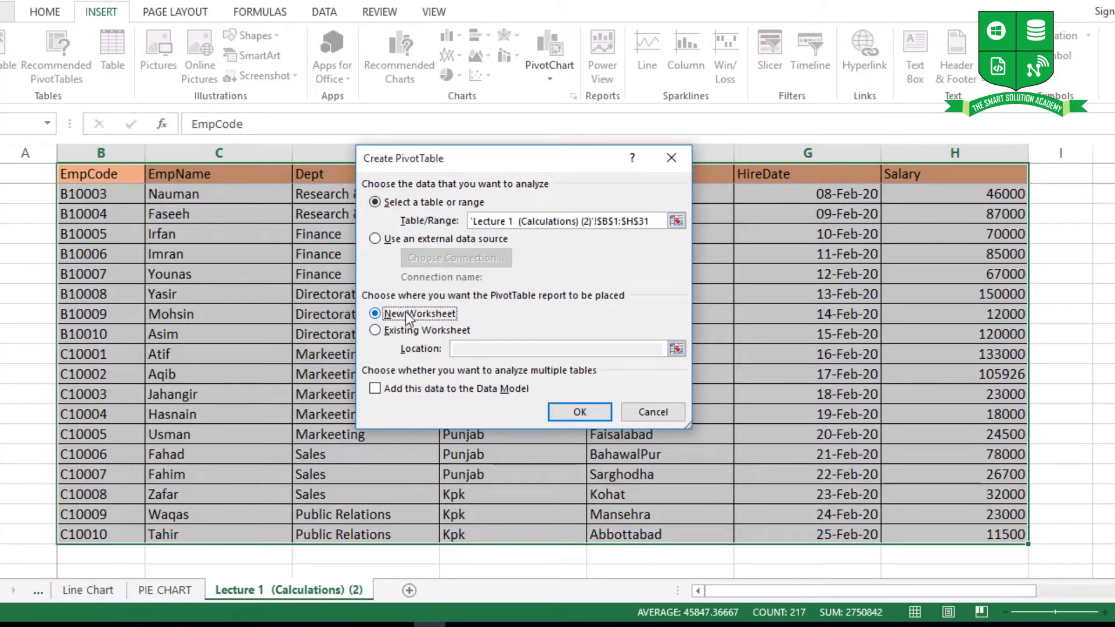
{"action": "left_click", "coordinate": [583, 410]}
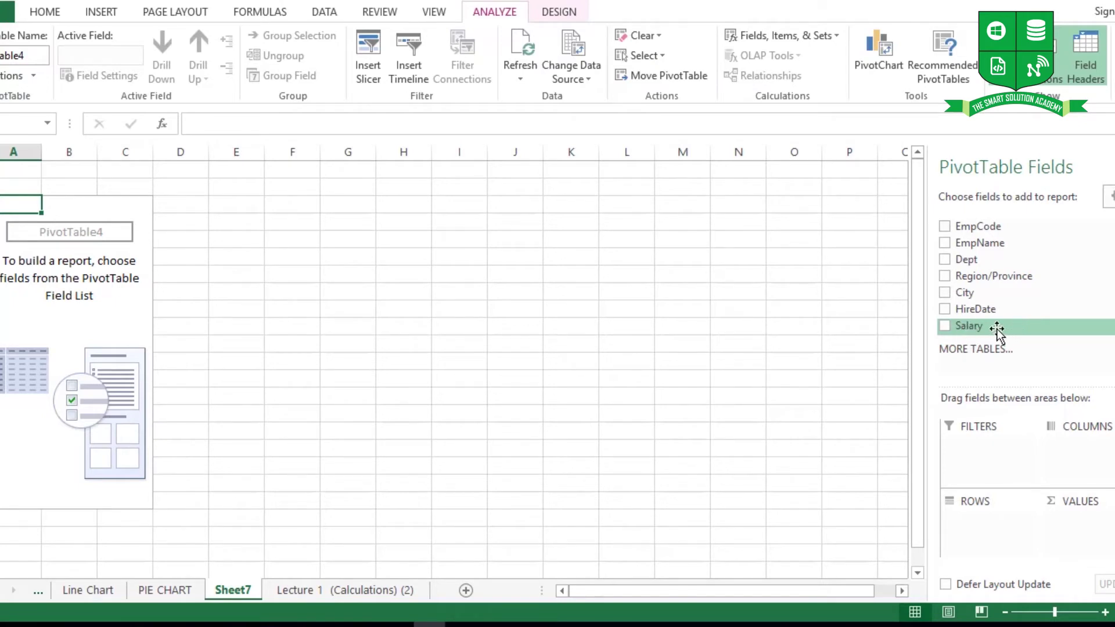
Step: Add Salary to the PivotTable's values area and set its value field to be summarized by Sum
{"action": "left_click_drag", "start_coordinate": [978, 328], "coordinate": [1099, 532]}
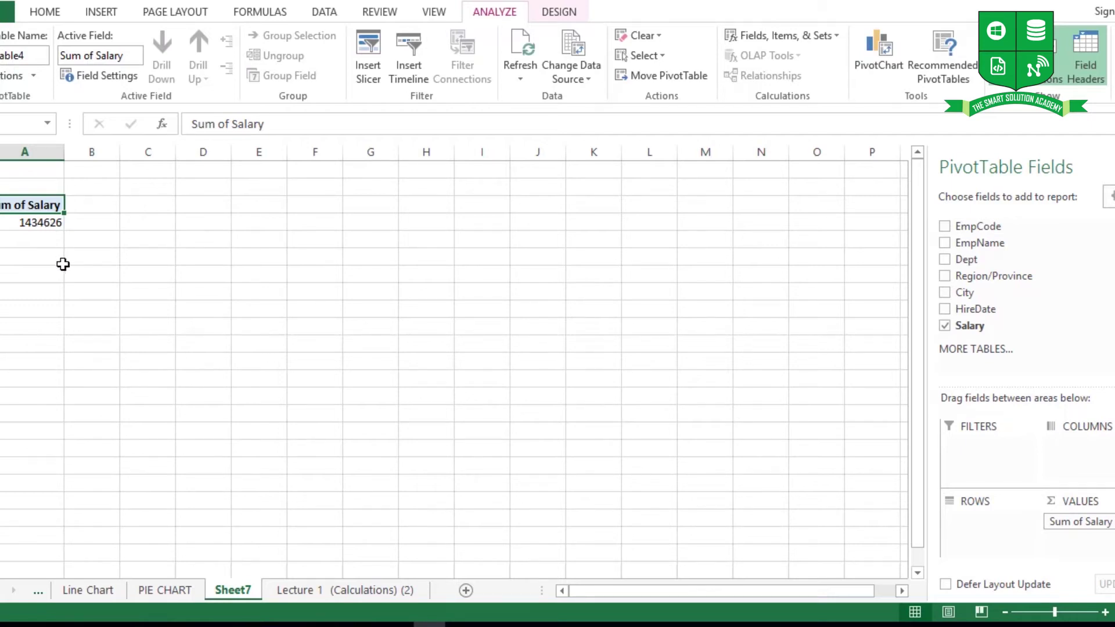
{"action": "left_click", "coordinate": [1079, 522]}
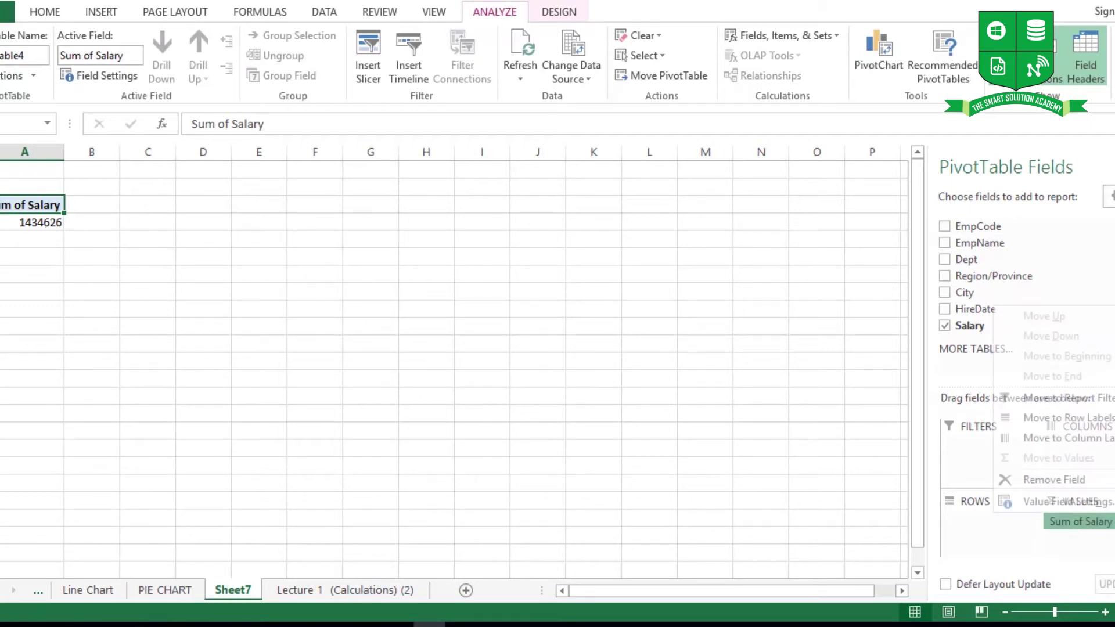
{"action": "left_click", "coordinate": [1081, 524]}
{"action": "left_click", "coordinate": [1108, 523]}
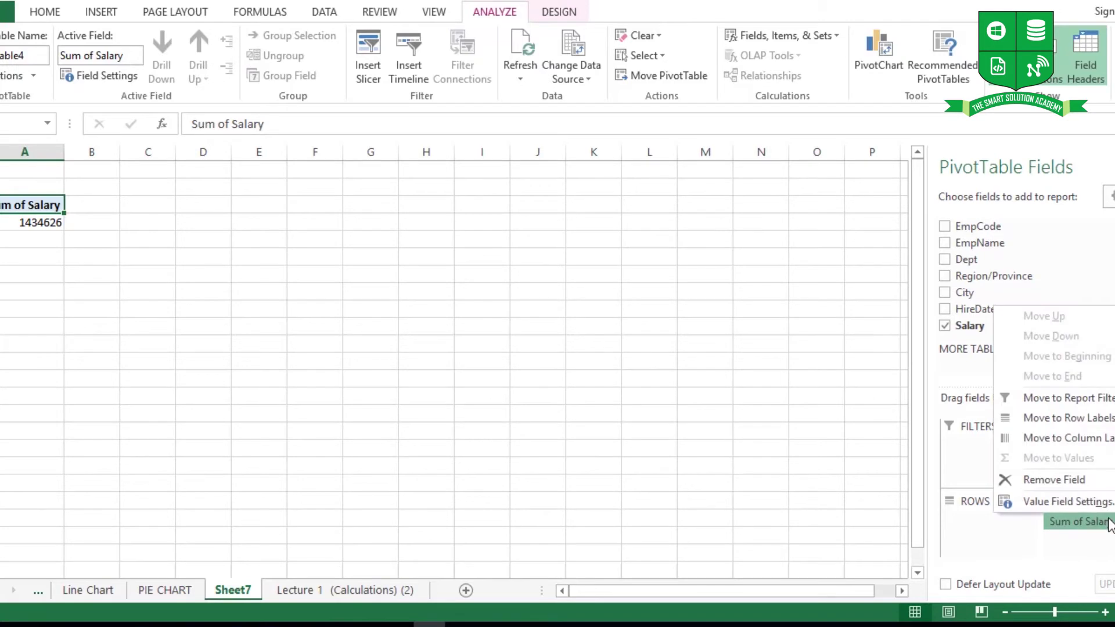
{"action": "left_click", "coordinate": [1108, 522]}
{"action": "left_click", "coordinate": [1110, 524]}
{"action": "left_click", "coordinate": [1086, 509]}
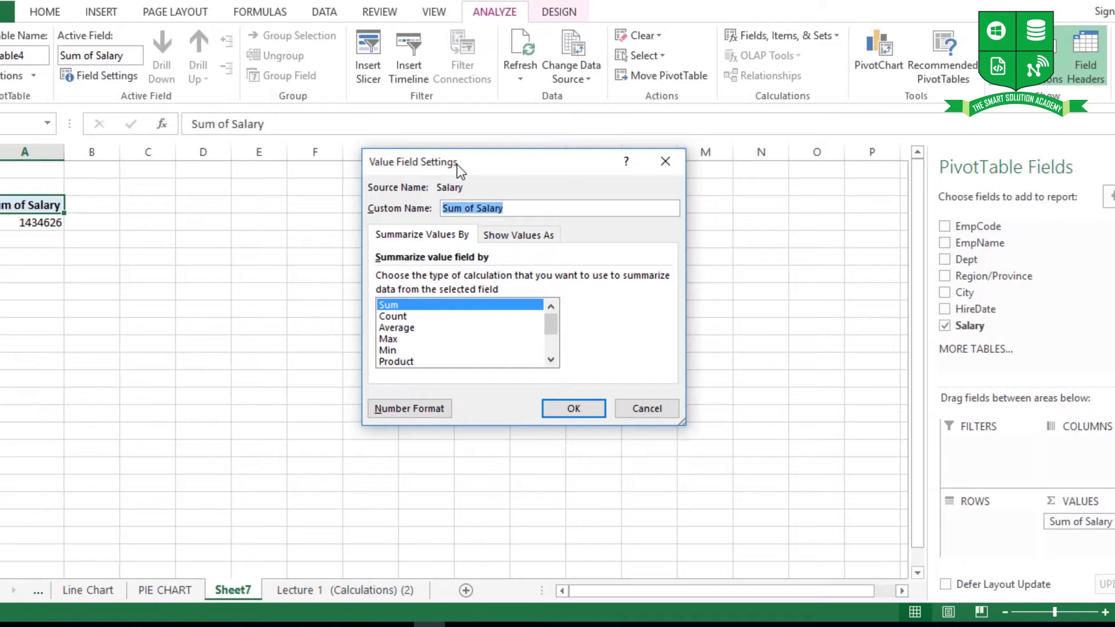
{"action": "left_click_drag", "start_coordinate": [457, 169], "coordinate": [531, 168]}
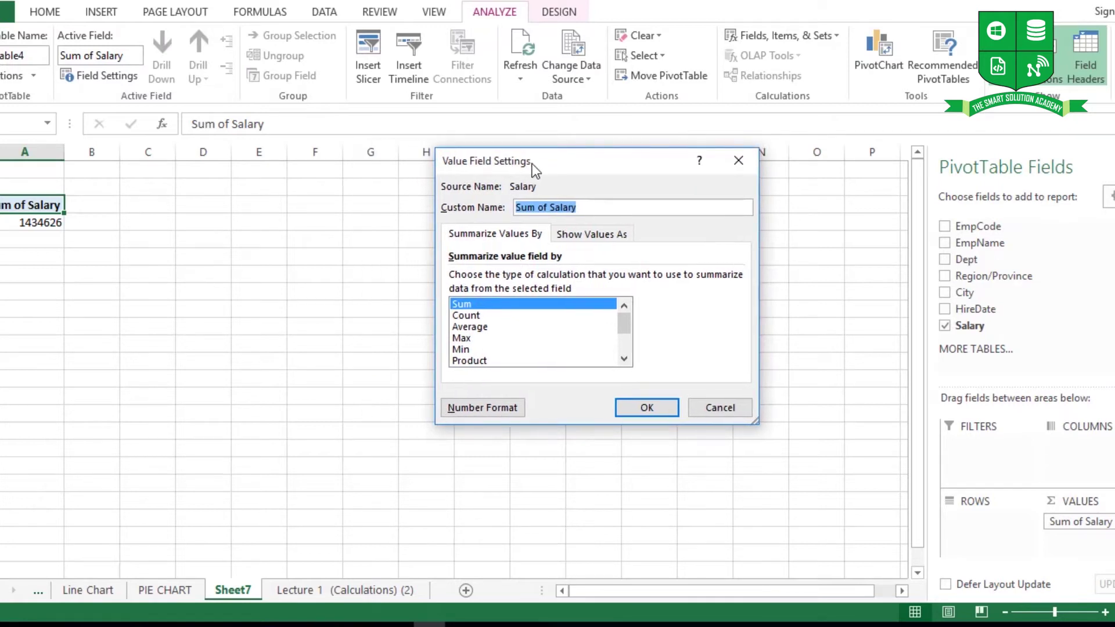
{"action": "left_click", "coordinate": [479, 317]}
{"action": "left_click", "coordinate": [479, 338]}
{"action": "left_click", "coordinate": [477, 329]}
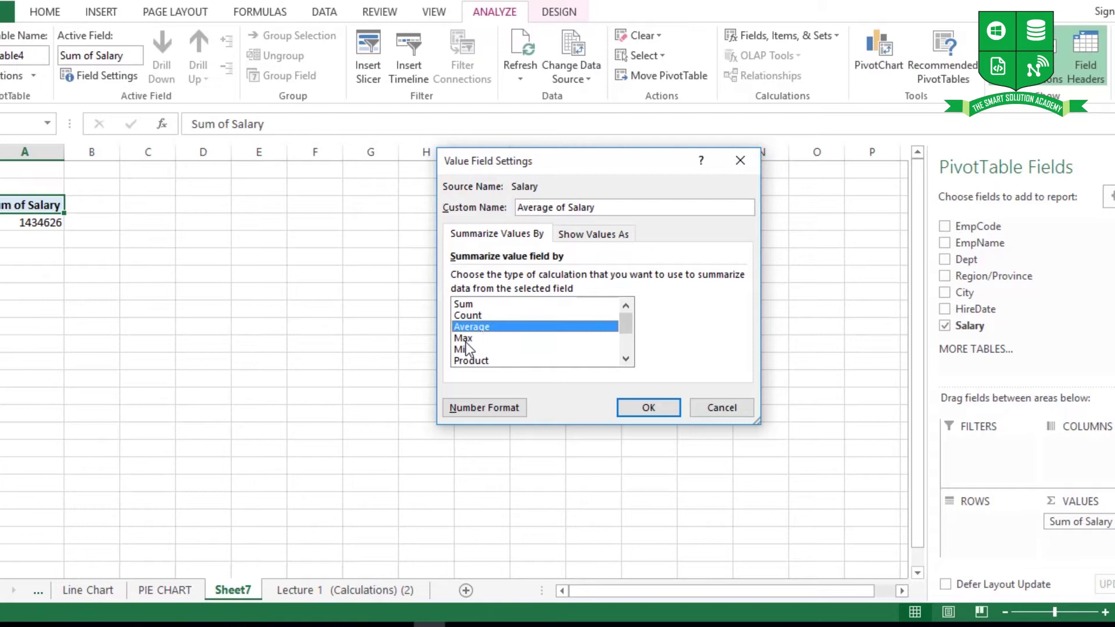
{"action": "left_click", "coordinate": [467, 342]}
{"action": "left_click", "coordinate": [488, 348]}
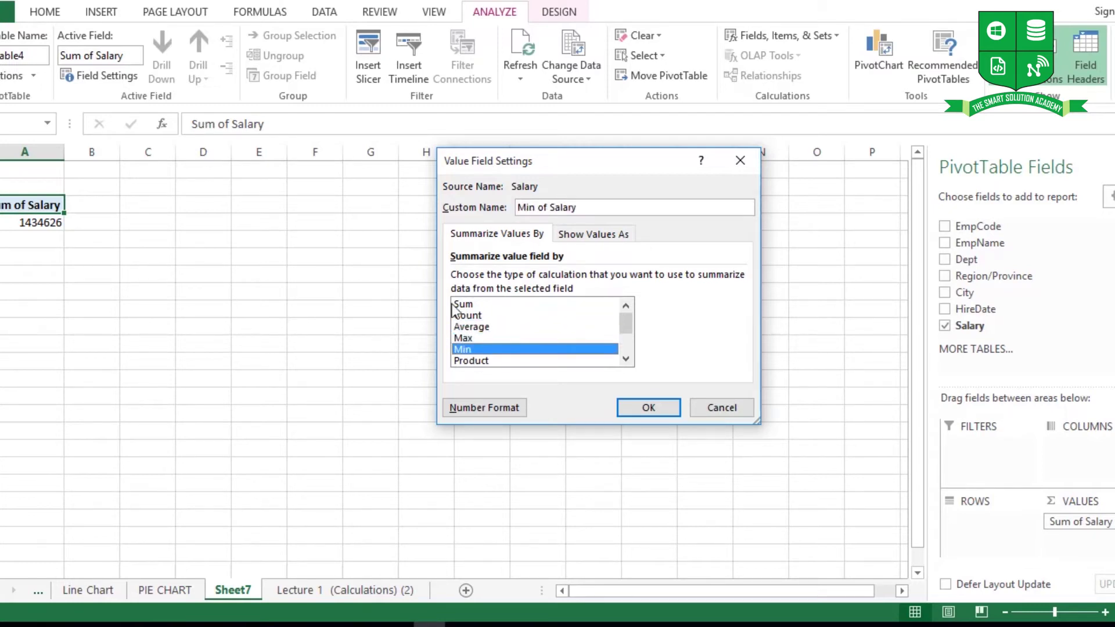
{"action": "left_click", "coordinate": [472, 306]}
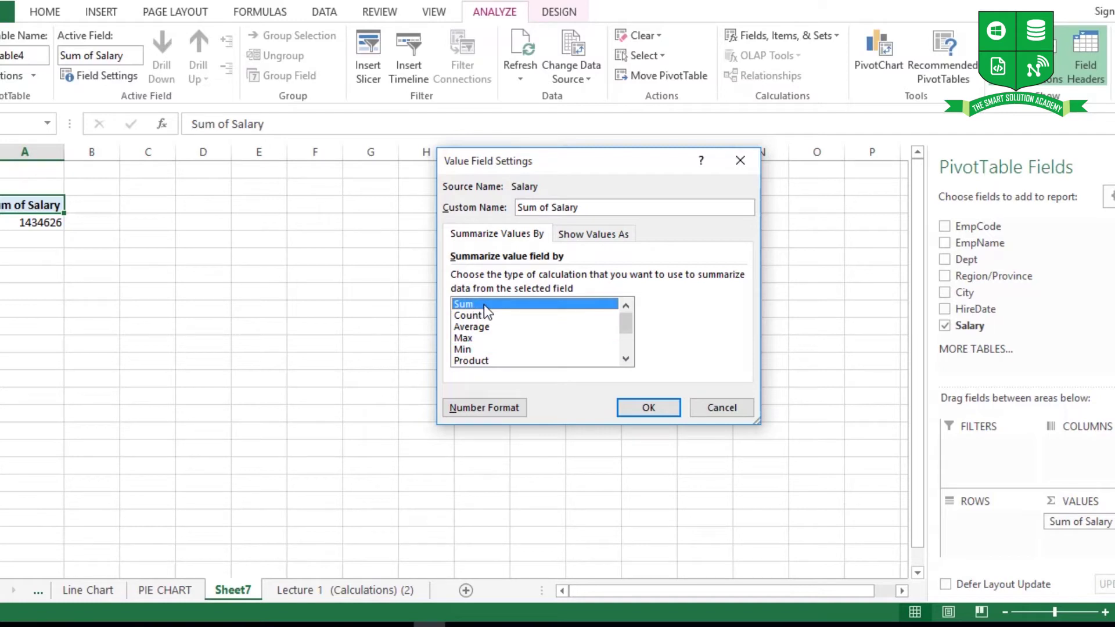
{"action": "left_click", "coordinate": [649, 410]}
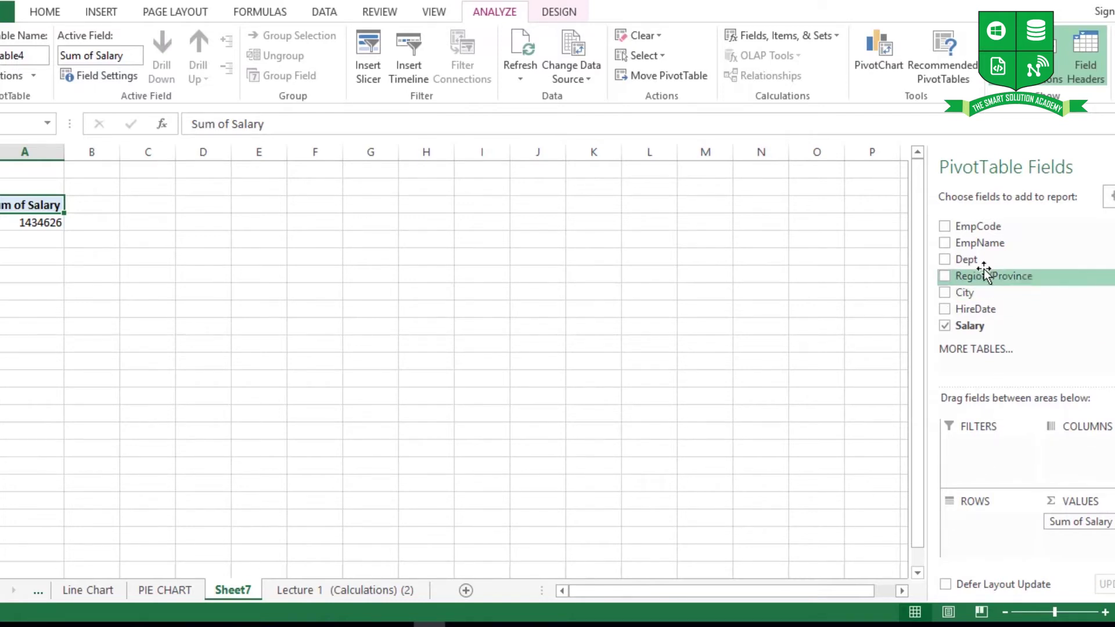
Step: Lay out the PivotTable with Dept as rows, Region/Province as columns and EmpName as the report filter
{"action": "left_click_drag", "start_coordinate": [978, 259], "coordinate": [986, 521]}
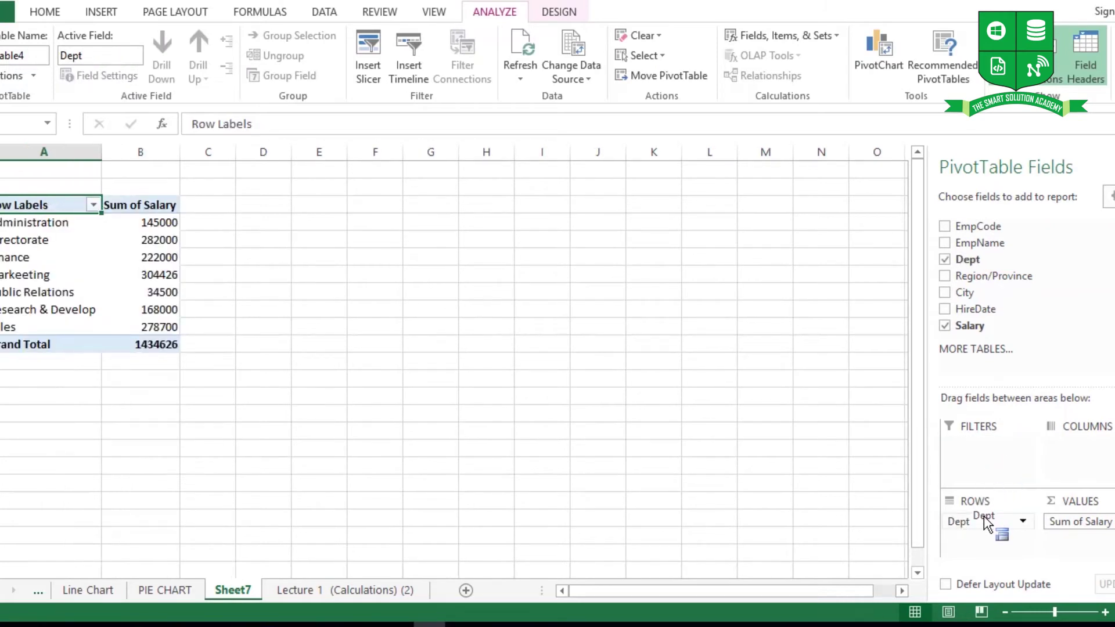
{"action": "left_click_drag", "start_coordinate": [986, 521], "coordinate": [987, 522]}
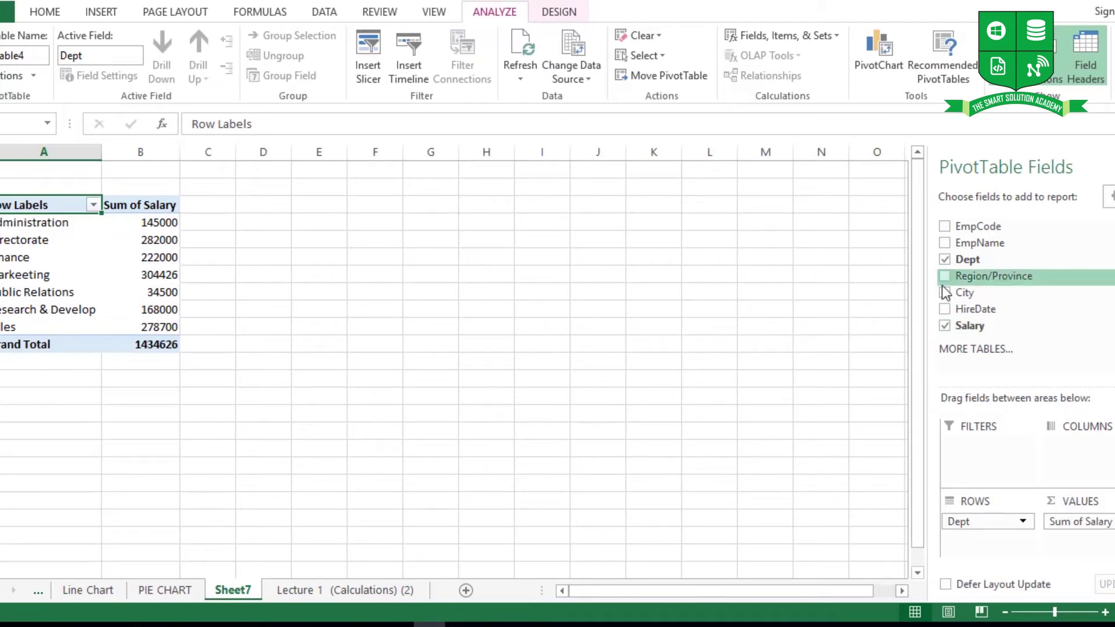
{"action": "left_click_drag", "start_coordinate": [961, 277], "coordinate": [1096, 461]}
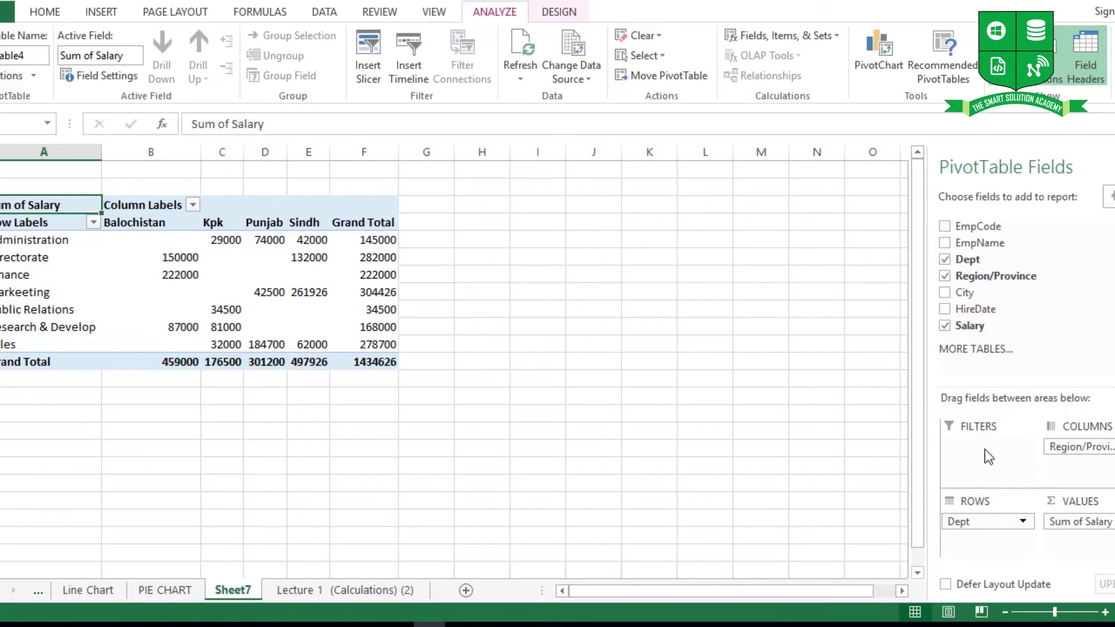
{"action": "left_click_drag", "start_coordinate": [984, 244], "coordinate": [971, 445]}
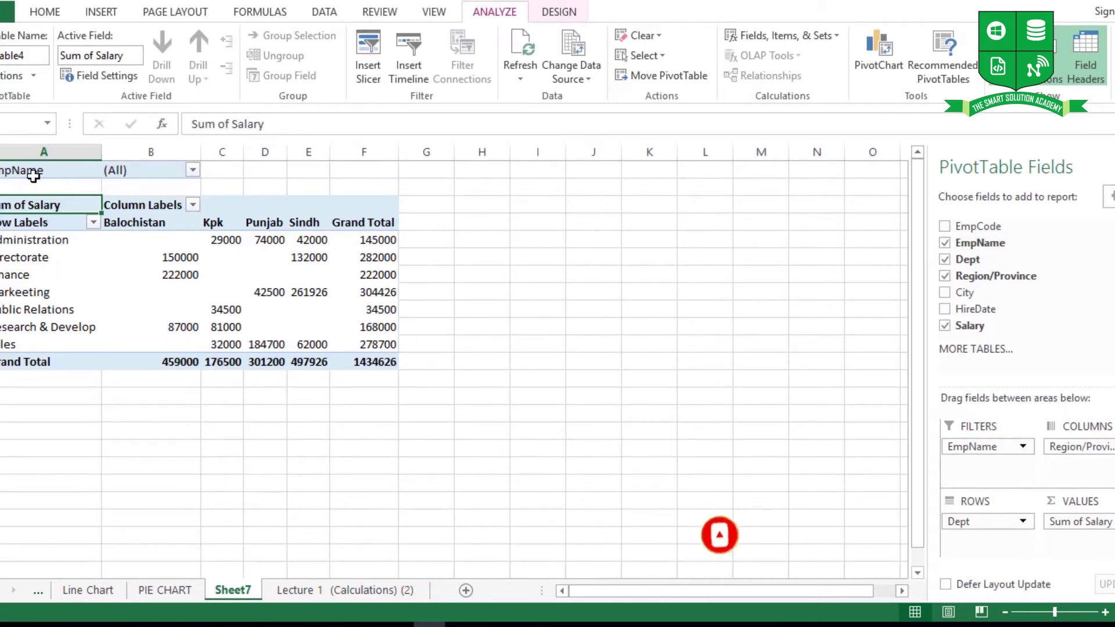
Step: Filter the PivotTable by EmpName to show only the second employee in the list
{"action": "left_click", "coordinate": [192, 171]}
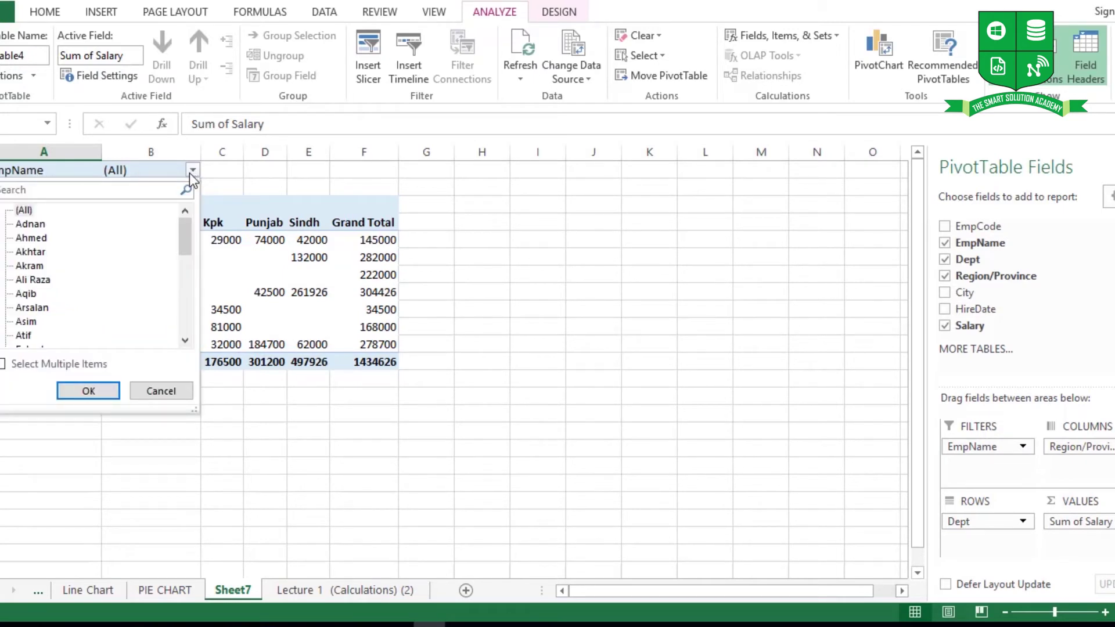
{"action": "left_click", "coordinate": [24, 240]}
{"action": "left_click", "coordinate": [76, 391]}
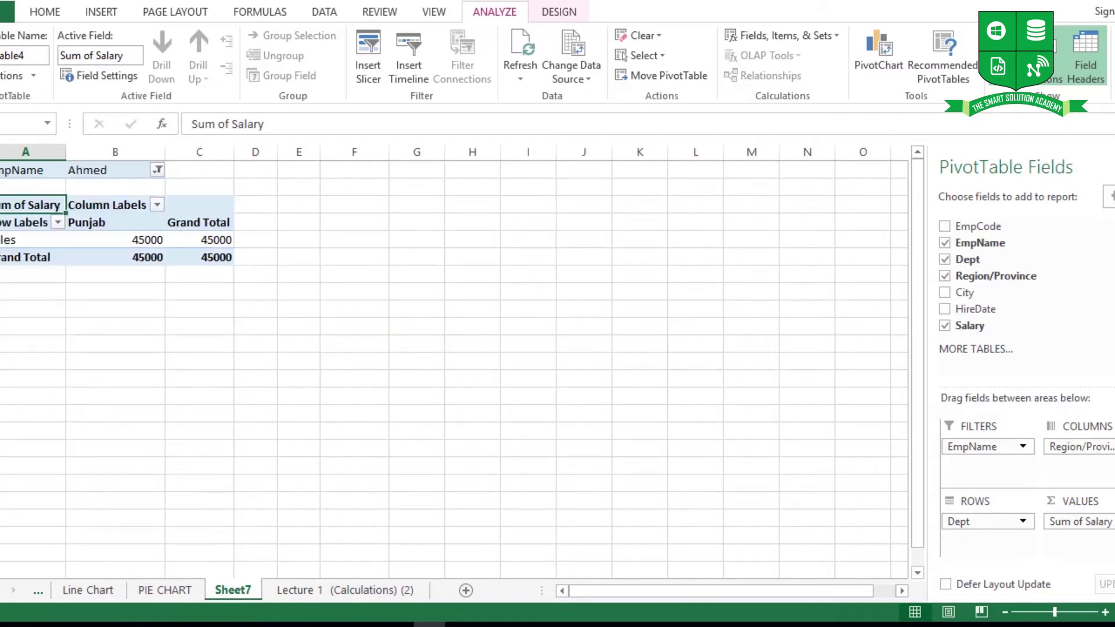
{"action": "mouse_move", "coordinate": [112, 229]}
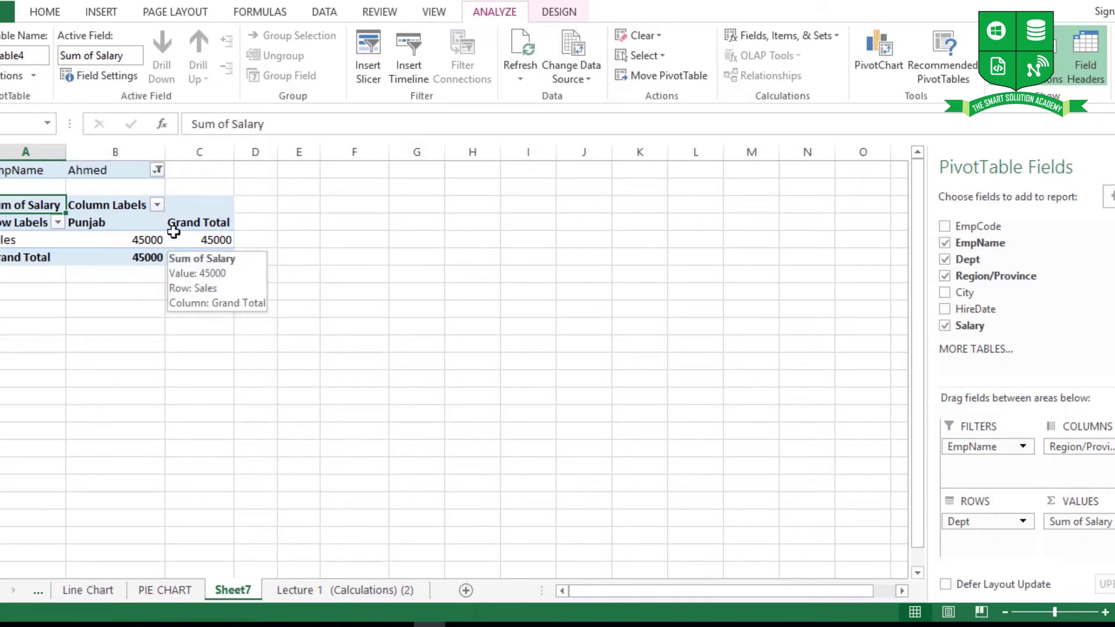
Step: Extend the EmpName filter with multiple selection to the second, fifth and eighth employees in the list
{"action": "left_click", "coordinate": [158, 170]}
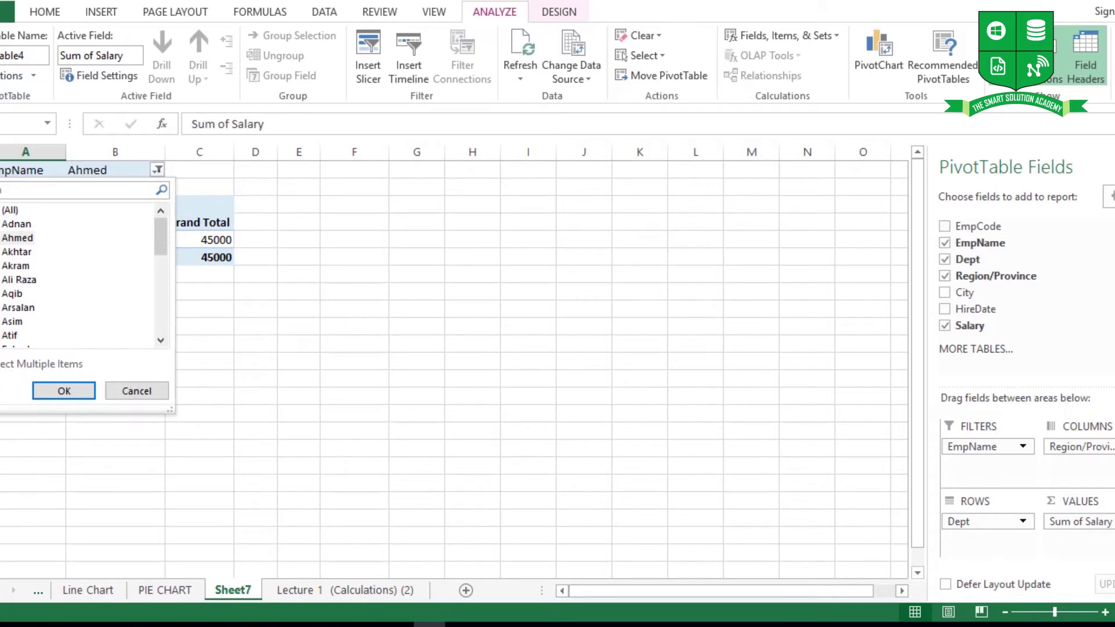
{"action": "left_click", "coordinate": [3, 280]}
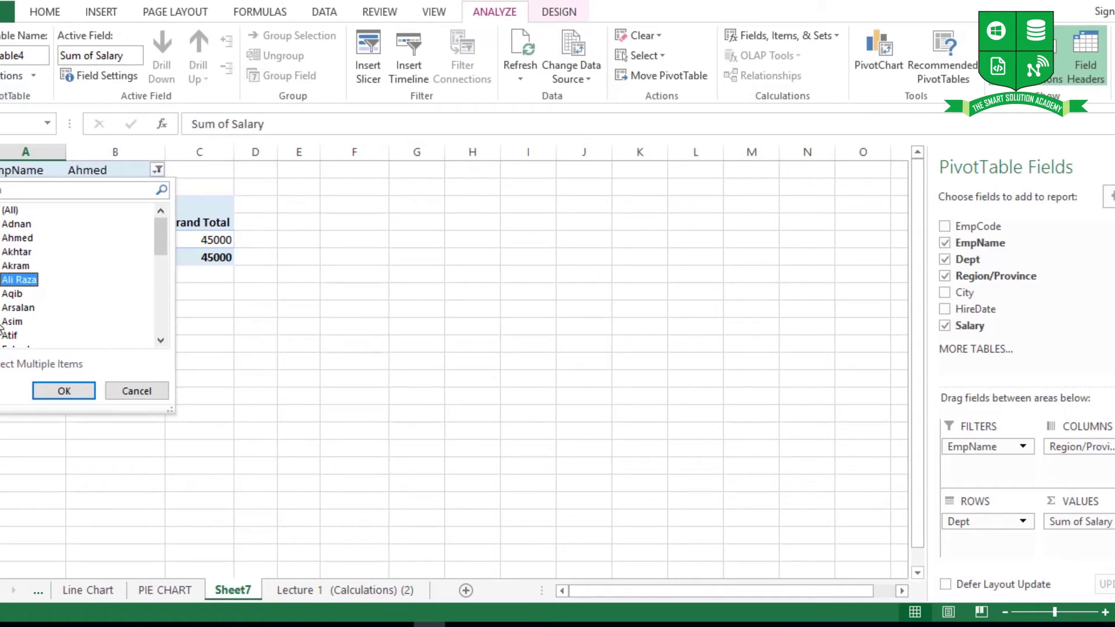
{"action": "left_click", "coordinate": [4, 323]}
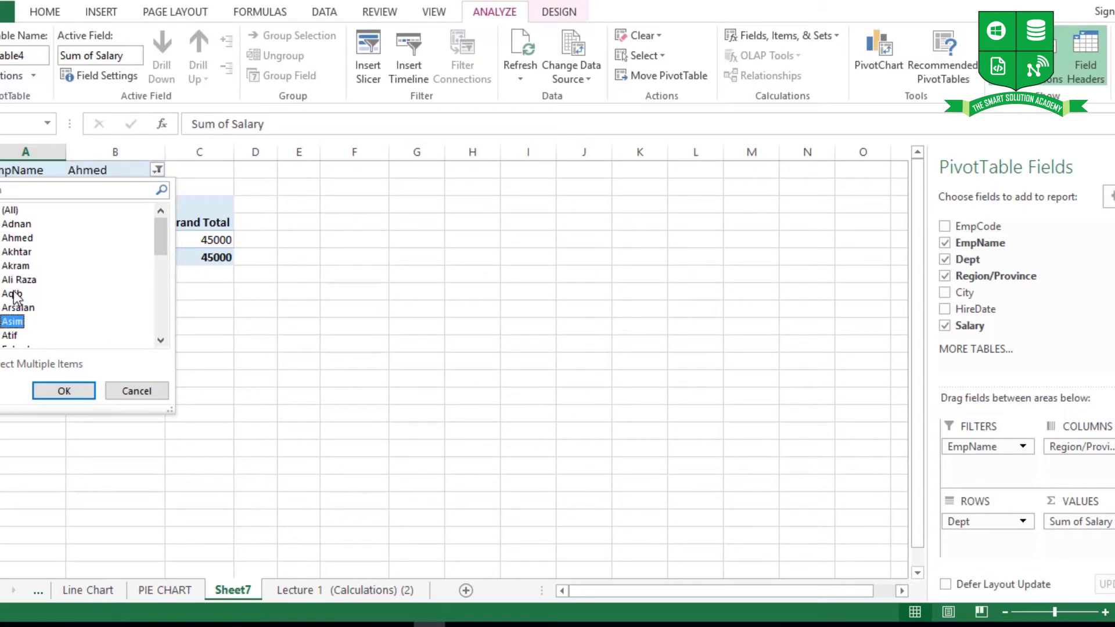
{"action": "left_click", "coordinate": [78, 391]}
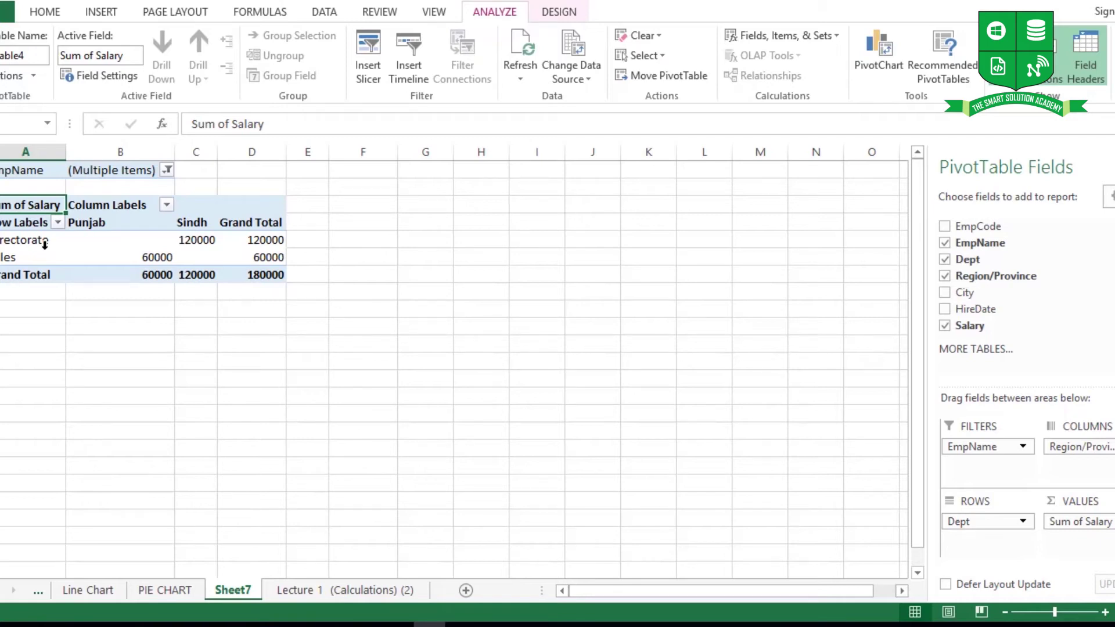
Step: Reset the EmpName filter to all employees and turn off multiple item selection
{"action": "left_click", "coordinate": [166, 170]}
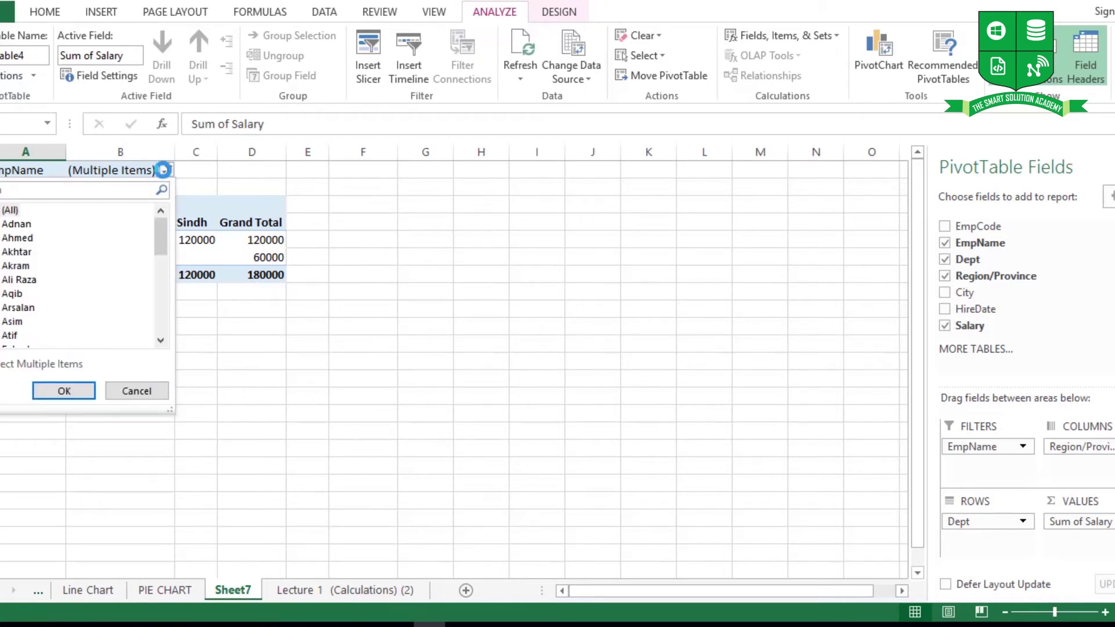
{"action": "left_click", "coordinate": [8, 212]}
{"action": "left_click", "coordinate": [3, 370]}
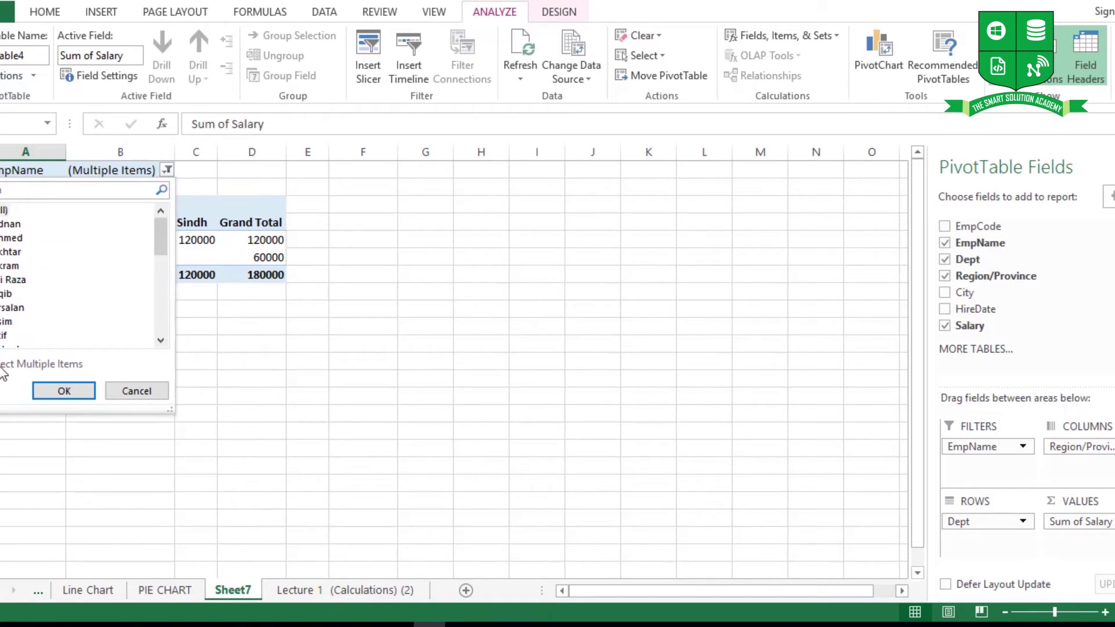
{"action": "left_click", "coordinate": [64, 392]}
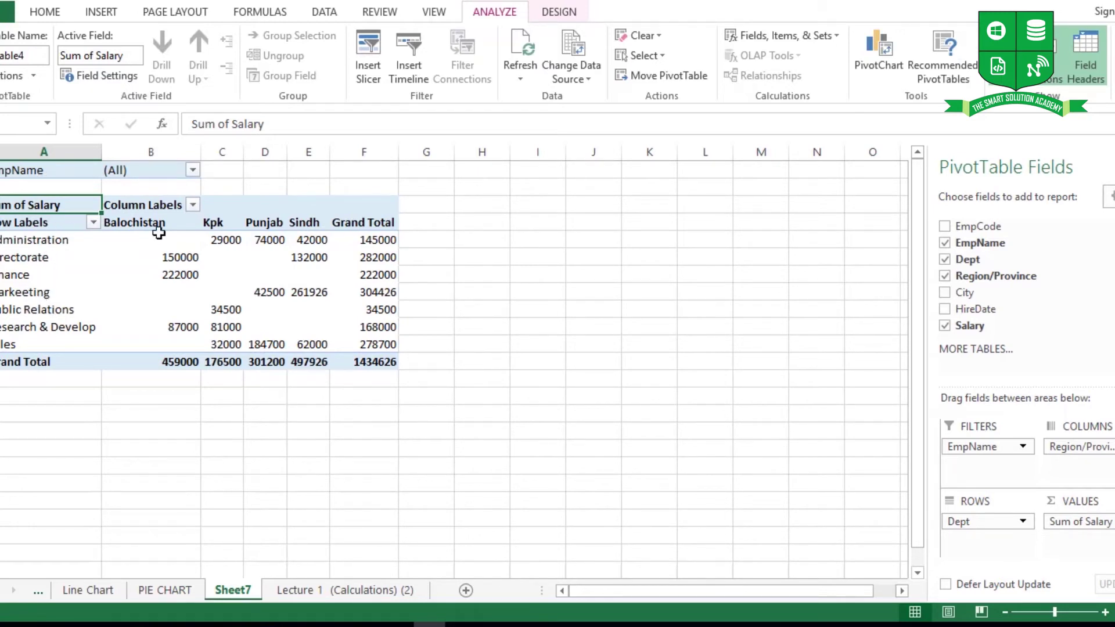
Step: Insert a slicer for the City field of the PivotTable
{"action": "mouse_move", "coordinate": [312, 233]}
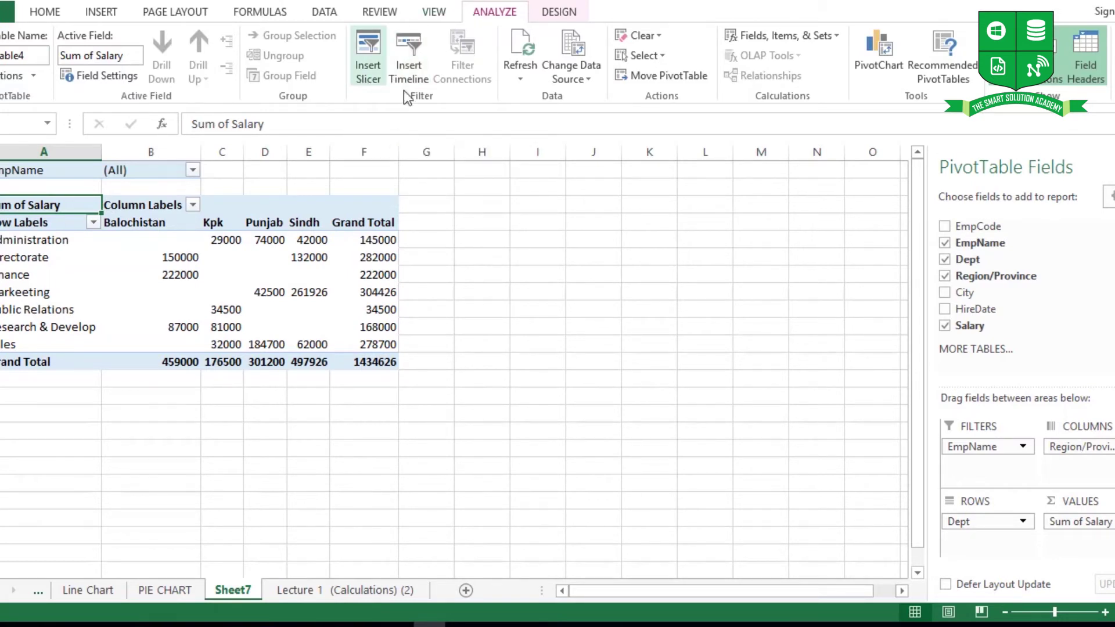
{"action": "left_click", "coordinate": [371, 70]}
{"action": "left_click_drag", "start_coordinate": [640, 206], "coordinate": [644, 198]}
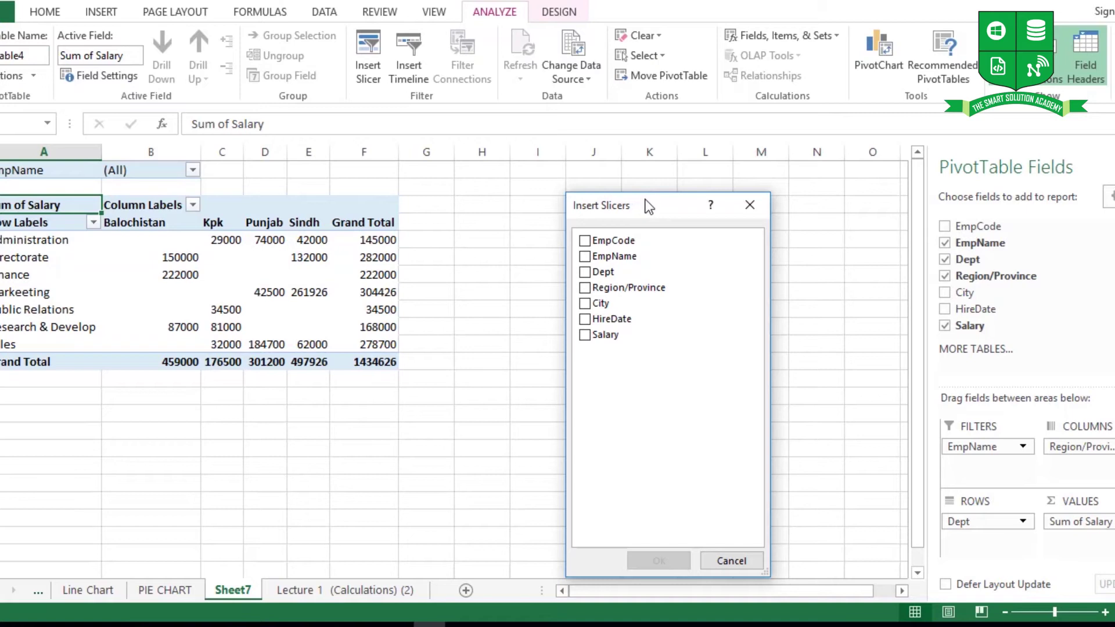
{"action": "left_click", "coordinate": [585, 304]}
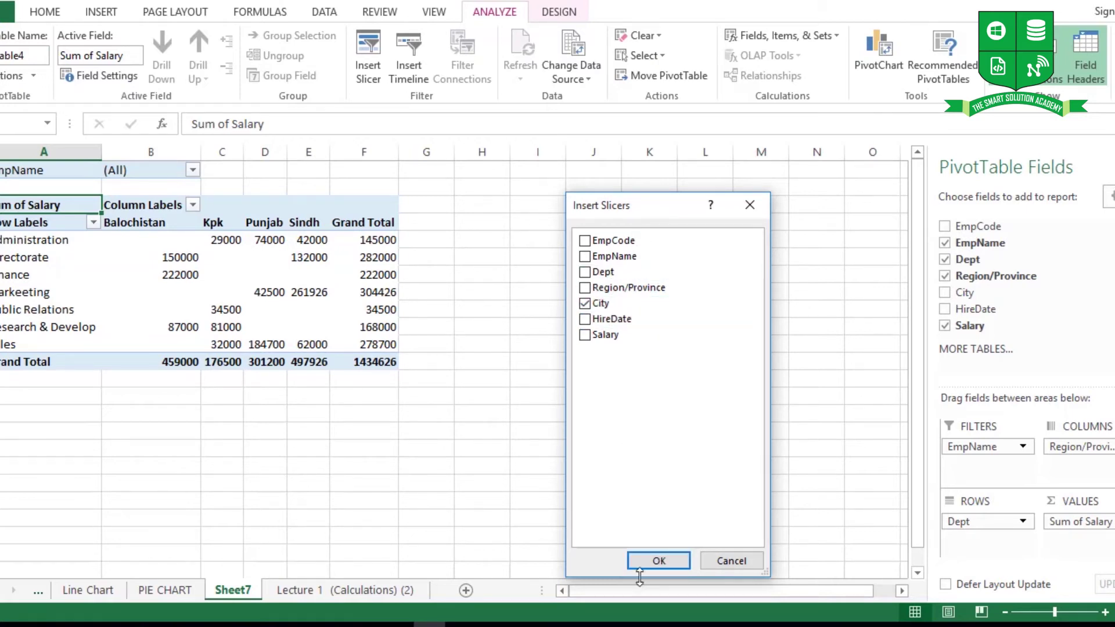
{"action": "left_click", "coordinate": [658, 564]}
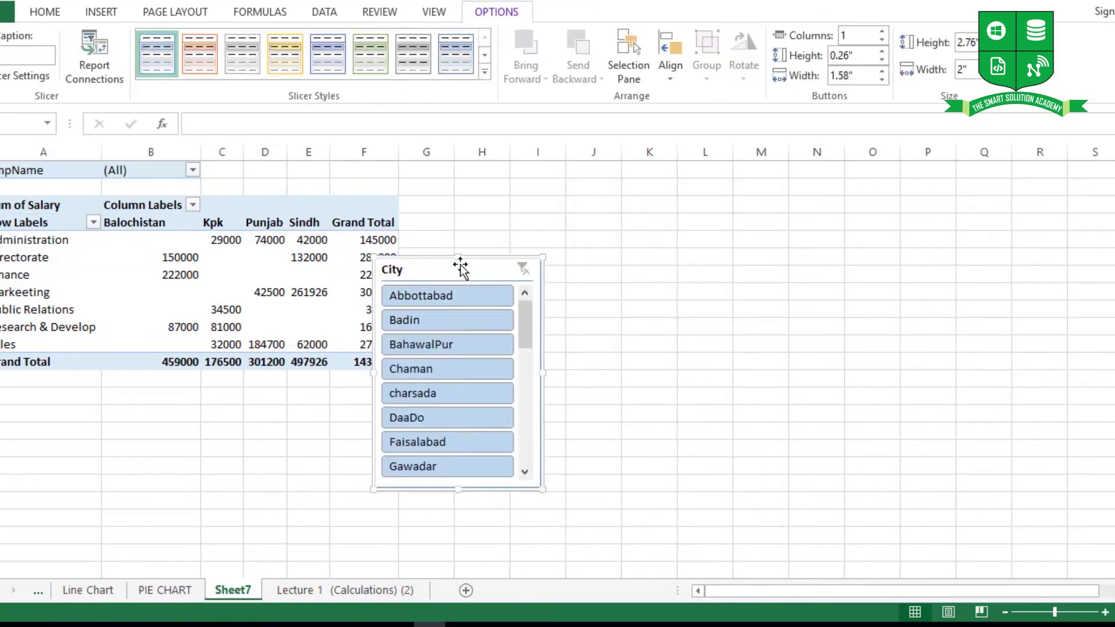
Step: Move the City slicer into the empty area beside the PivotTable and filter the PivotTable to Chaman
{"action": "left_click_drag", "start_coordinate": [462, 267], "coordinate": [697, 252]}
{"action": "left_click_drag", "start_coordinate": [772, 229], "coordinate": [802, 217]}
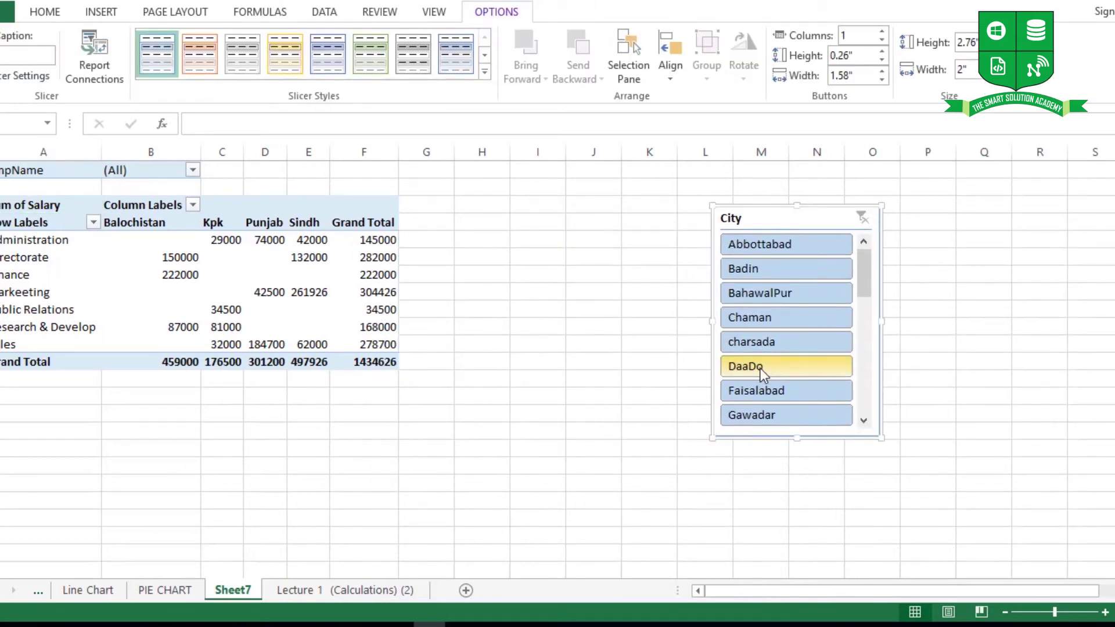
{"action": "left_click", "coordinate": [782, 316]}
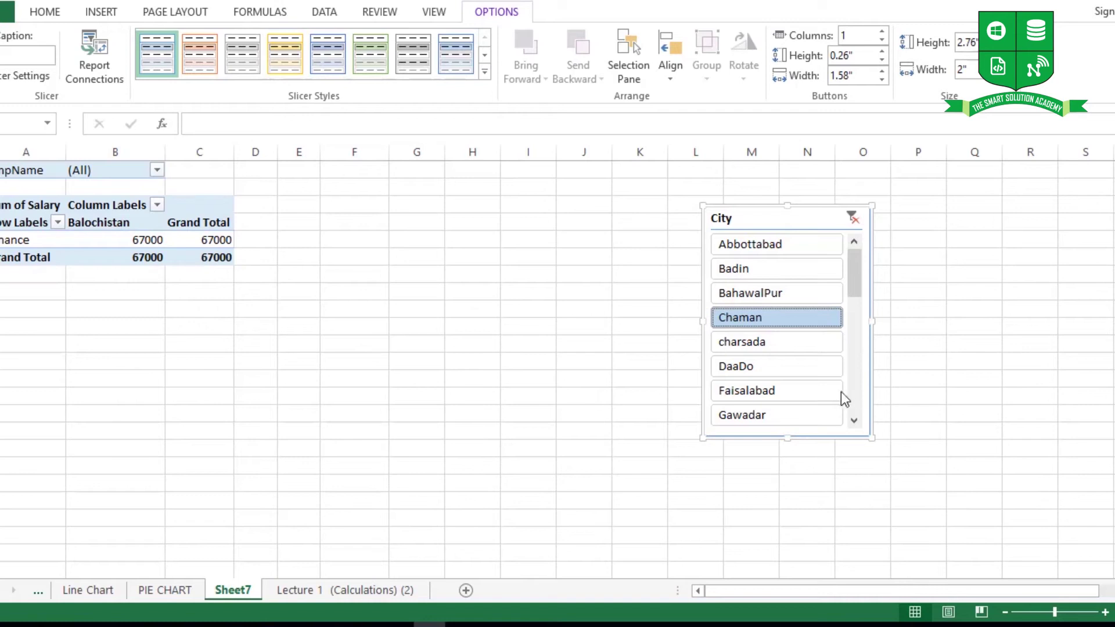
Step: Switch the City slicer selection to Faisalabad, then clear the slicer's filter
{"action": "left_click", "coordinate": [811, 391]}
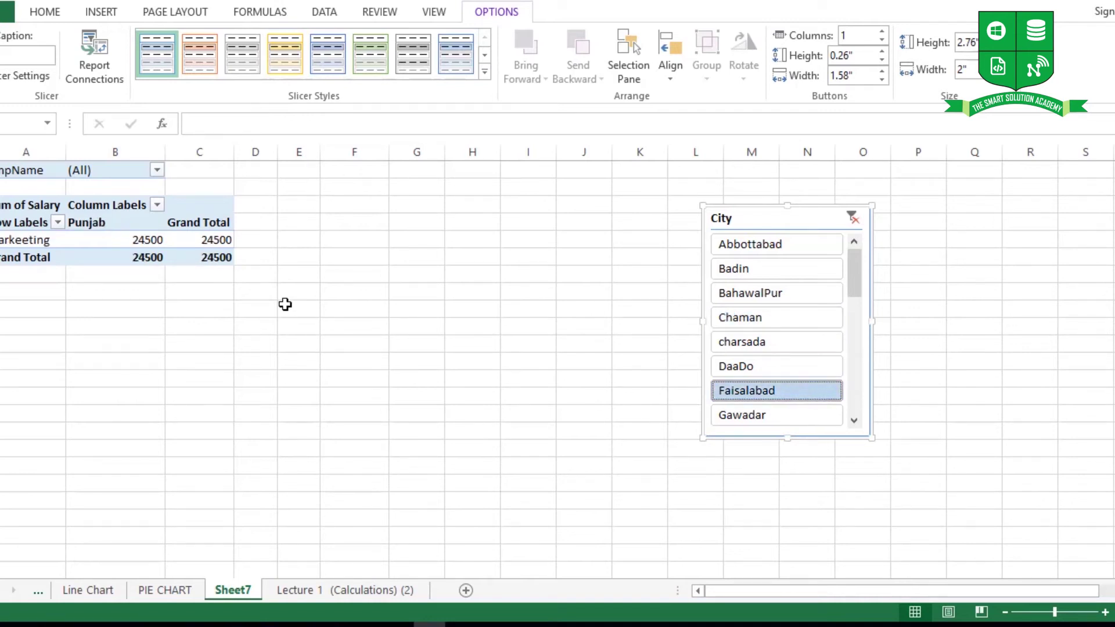
{"action": "mouse_move", "coordinate": [129, 241]}
{"action": "left_click", "coordinate": [859, 221]}
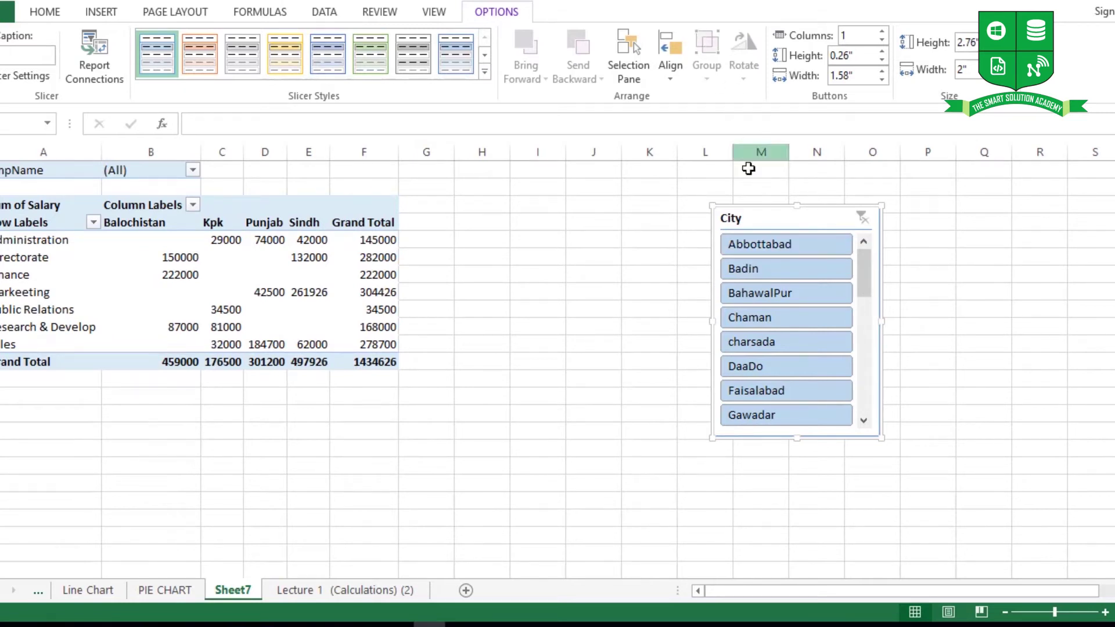
{"action": "left_click", "coordinate": [260, 272]}
{"action": "left_click", "coordinate": [509, 14]}
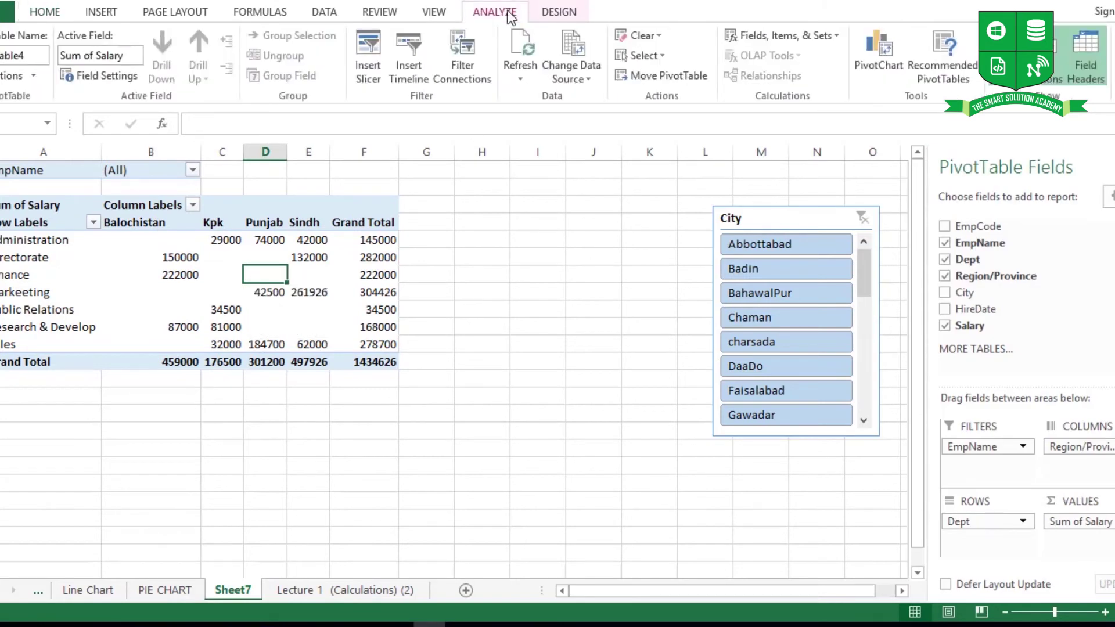
{"action": "left_click", "coordinate": [772, 219]}
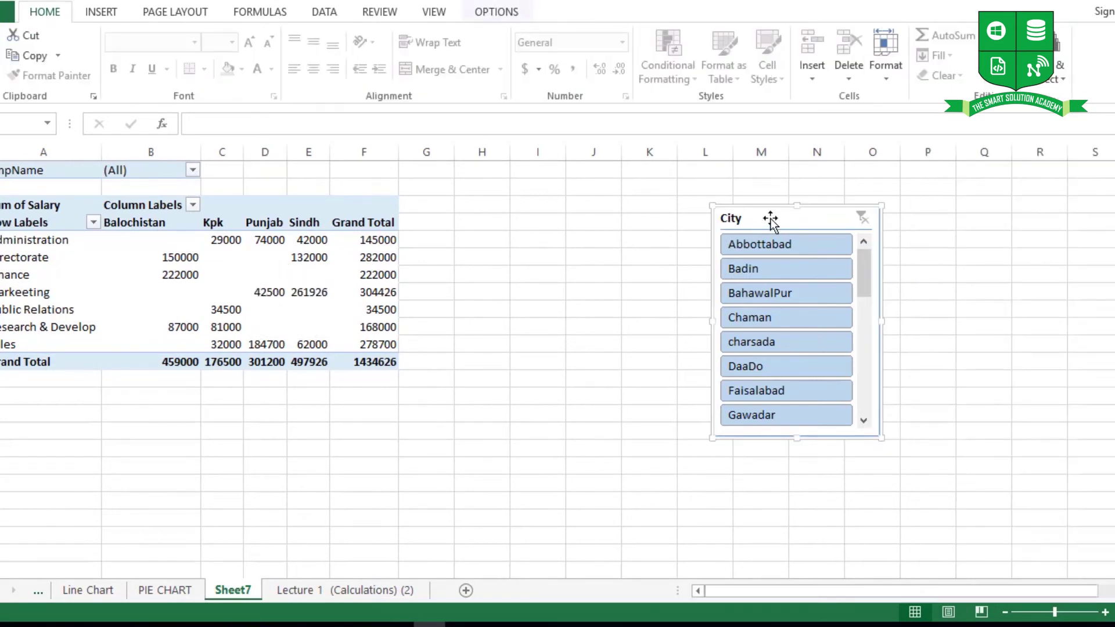
{"action": "left_click", "coordinate": [284, 276]}
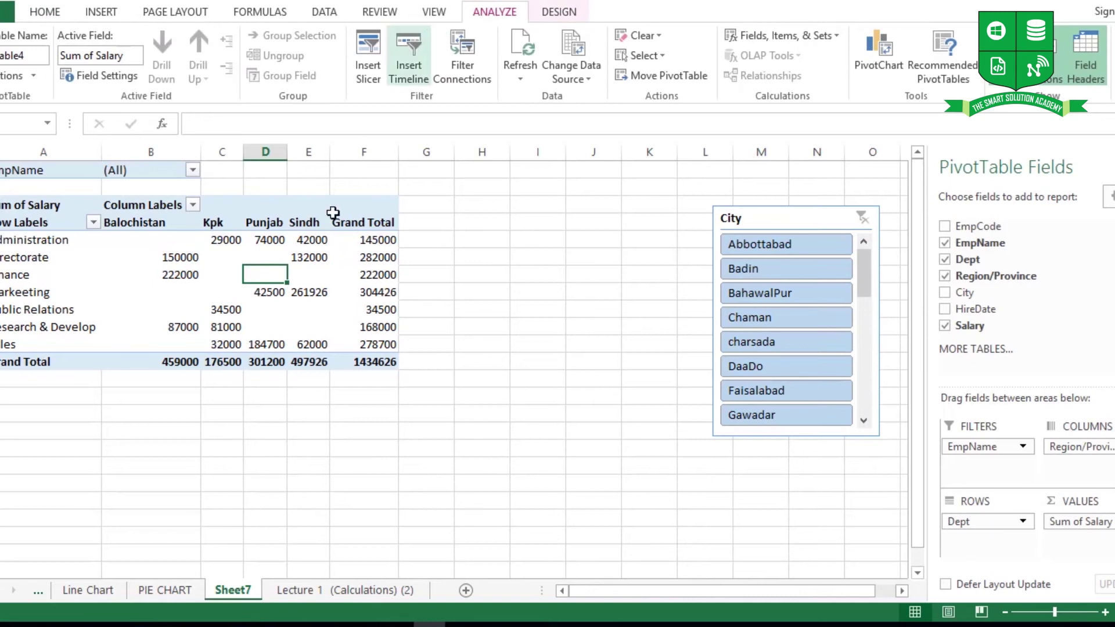
{"action": "left_click", "coordinate": [226, 274]}
{"action": "left_click", "coordinate": [515, 274]}
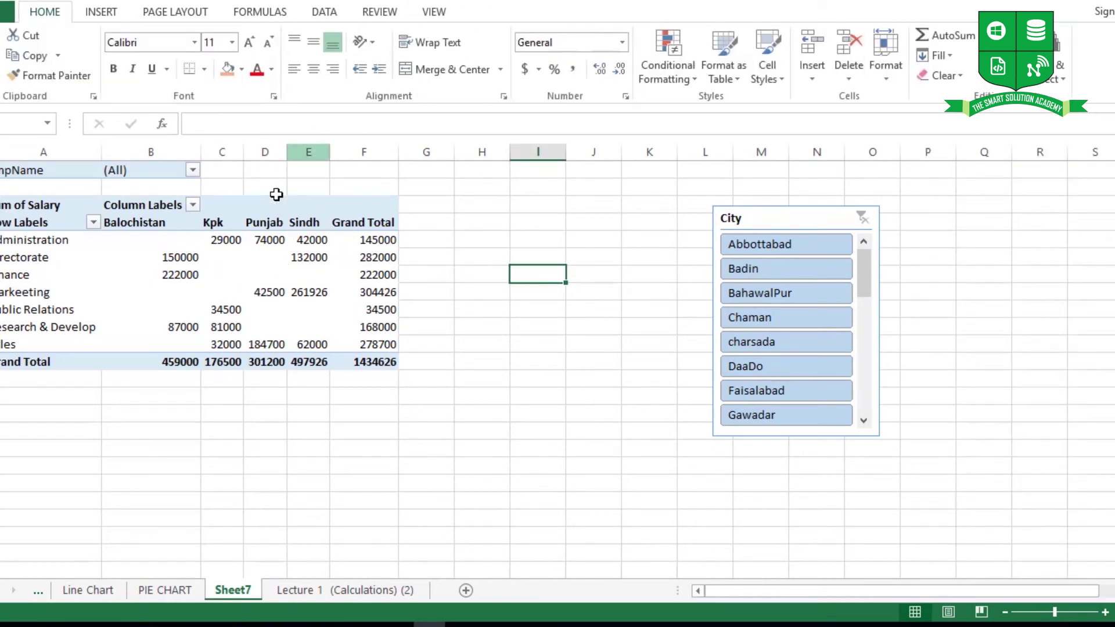
Step: Insert a slicer for the HireDate field and place it between the PivotTable and the City slicer
{"action": "left_click", "coordinate": [241, 276]}
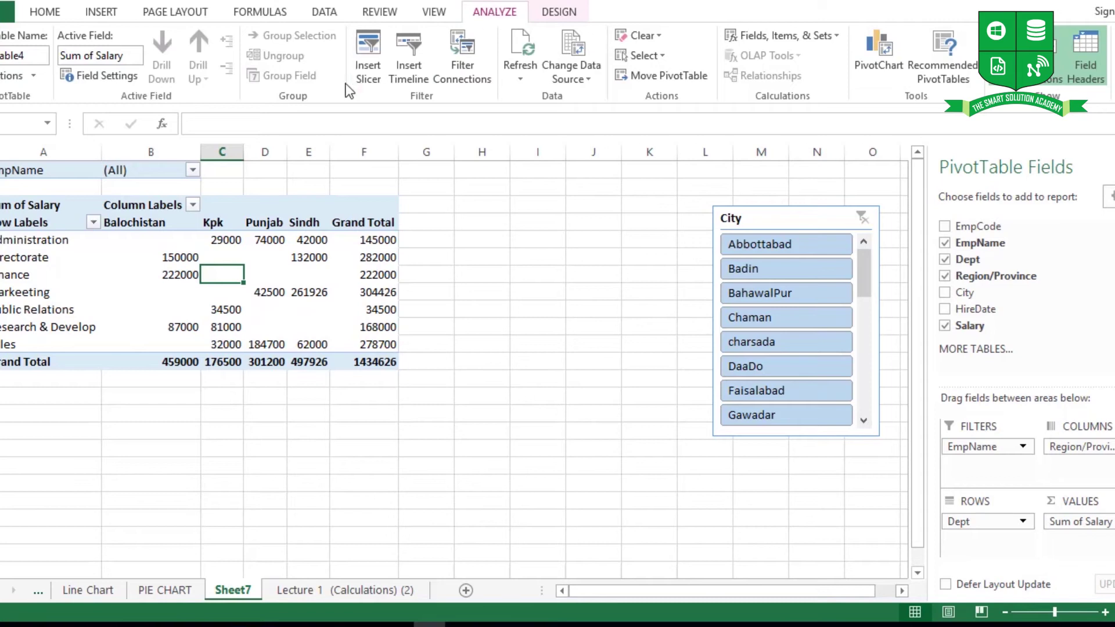
{"action": "left_click", "coordinate": [368, 49]}
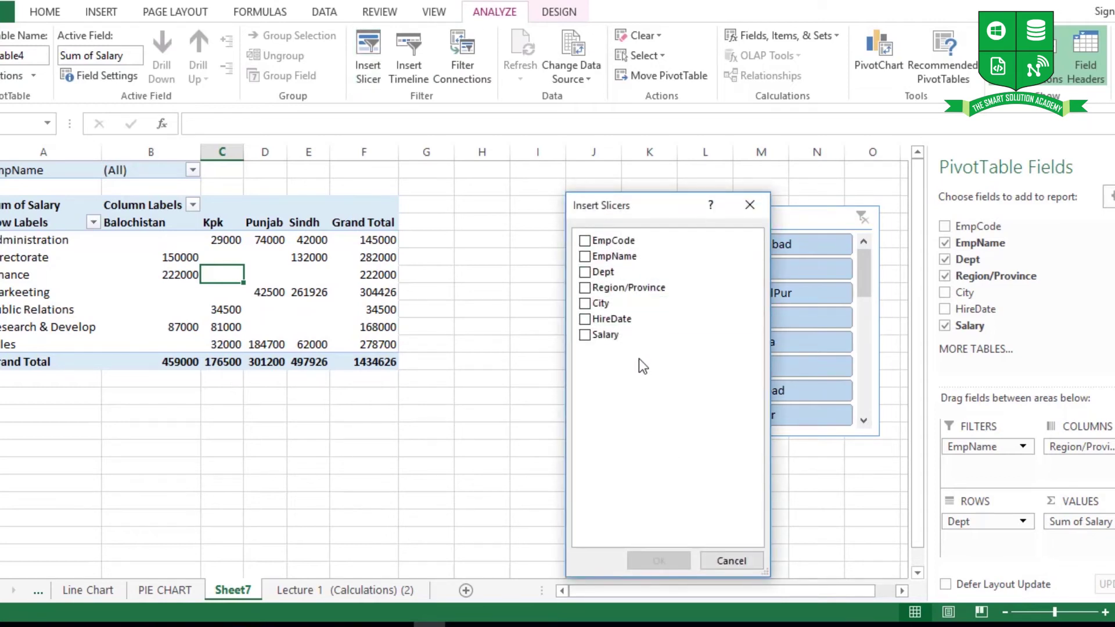
{"action": "left_click", "coordinate": [584, 319]}
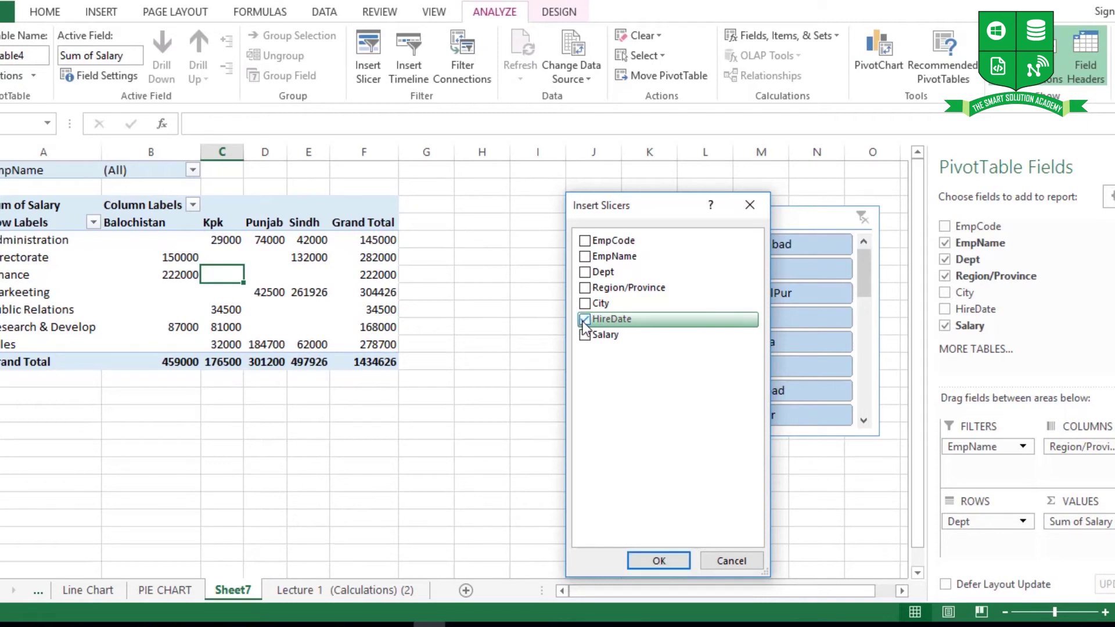
{"action": "left_click", "coordinate": [663, 564]}
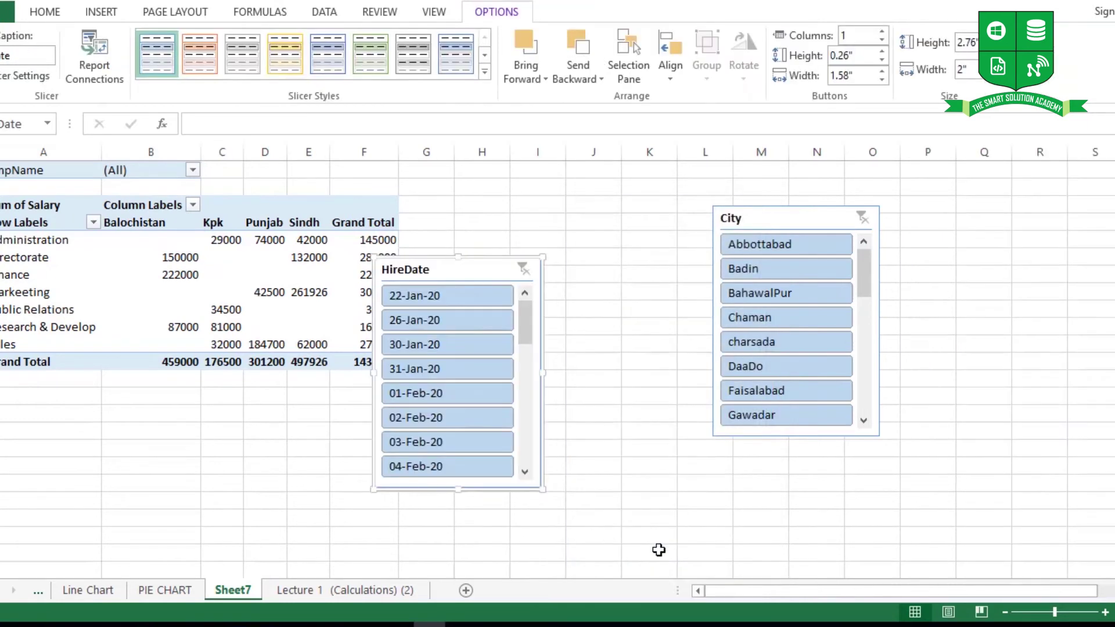
{"action": "left_click_drag", "start_coordinate": [469, 277], "coordinate": [578, 298]}
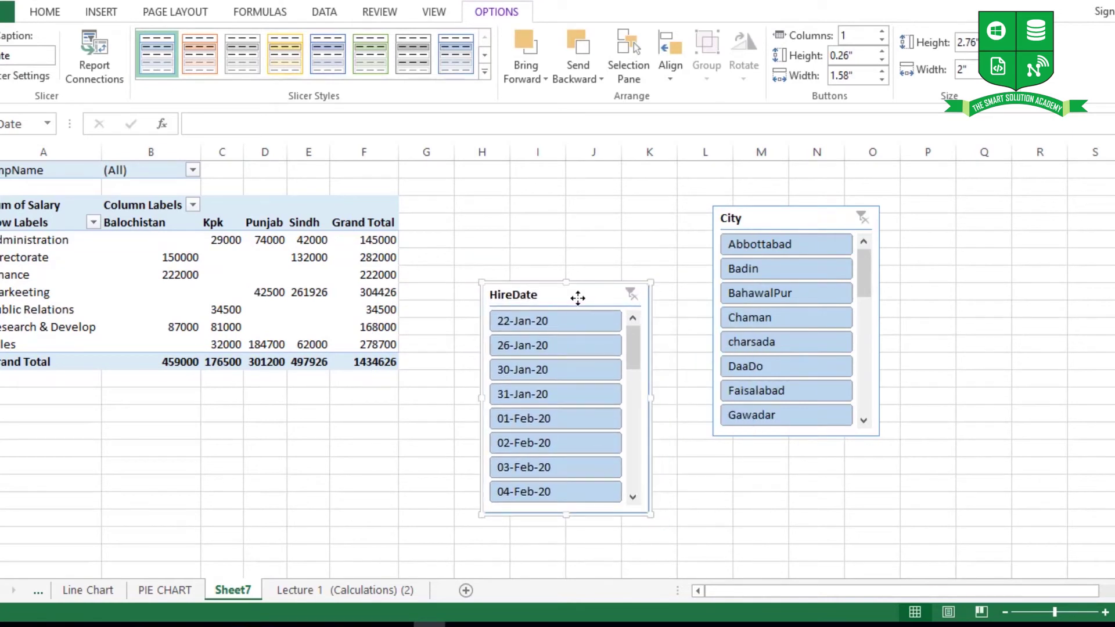
Step: Filter the PivotTable to 01-Feb-20 with the HireDate slicer, then clear that filter
{"action": "left_click", "coordinate": [588, 428]}
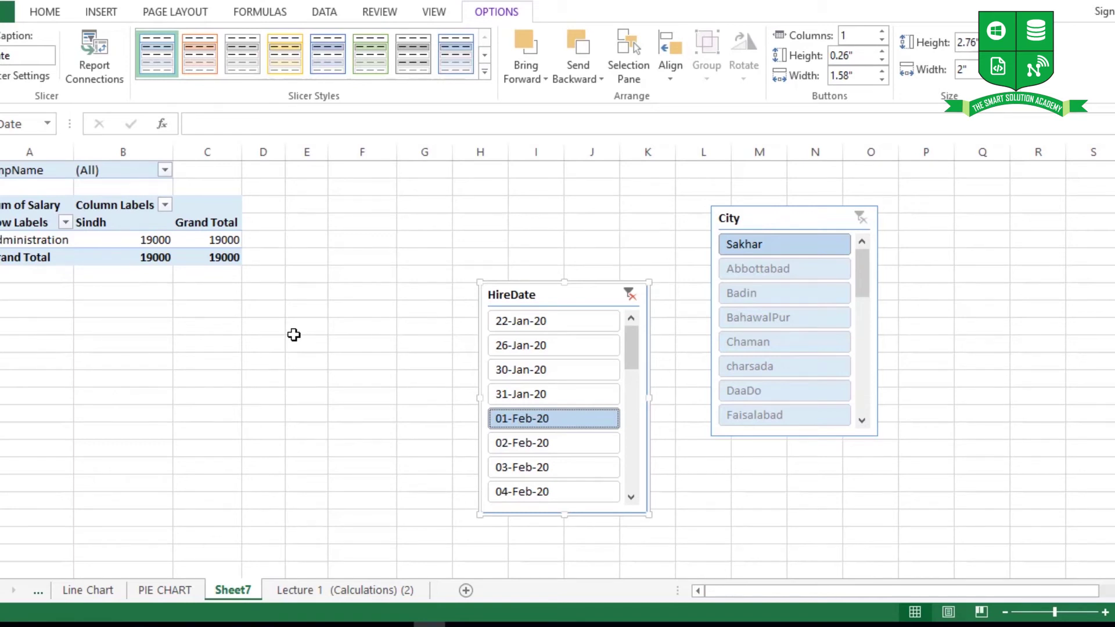
{"action": "left_click", "coordinate": [630, 296]}
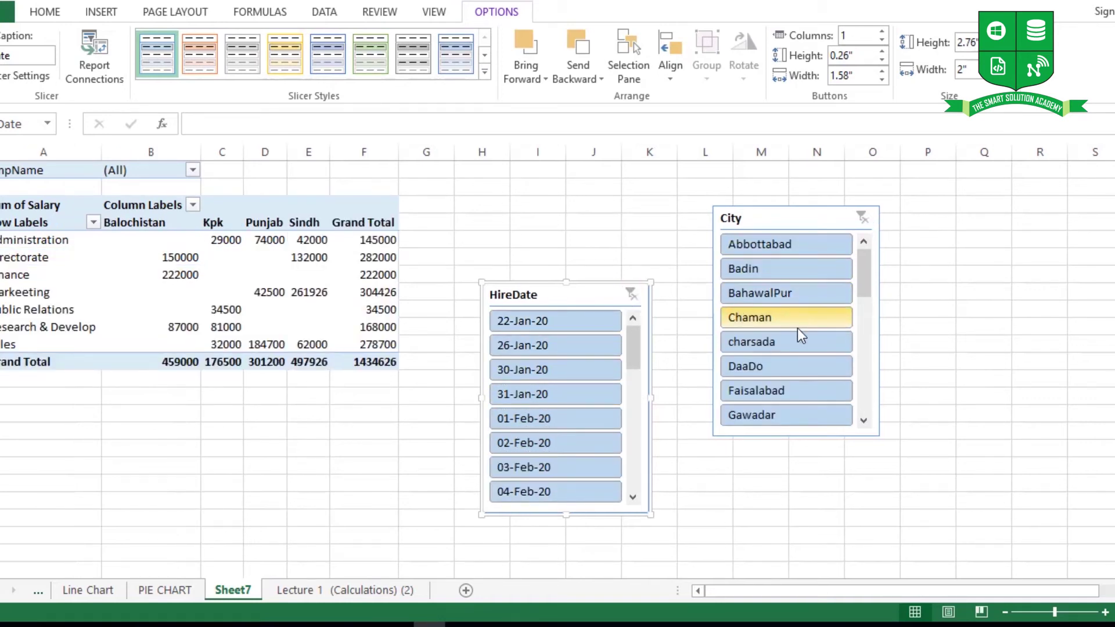
Step: Filter the PivotTable to Lahore with the City slicer, then clear that filter
{"action": "left_click_drag", "start_coordinate": [862, 284], "coordinate": [869, 330]}
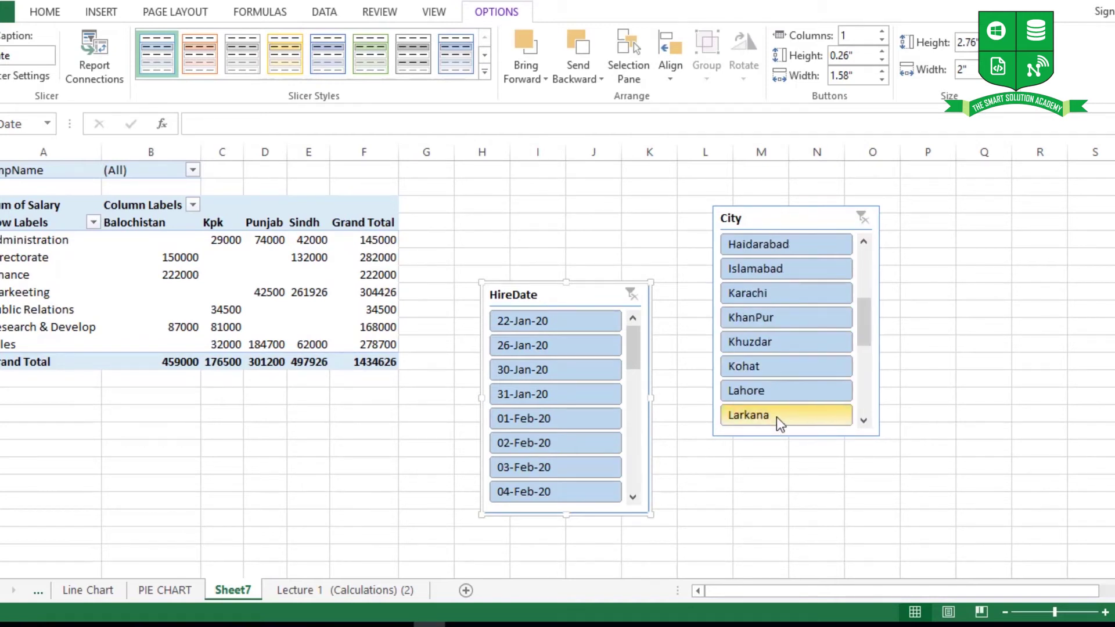
{"action": "left_click", "coordinate": [783, 395]}
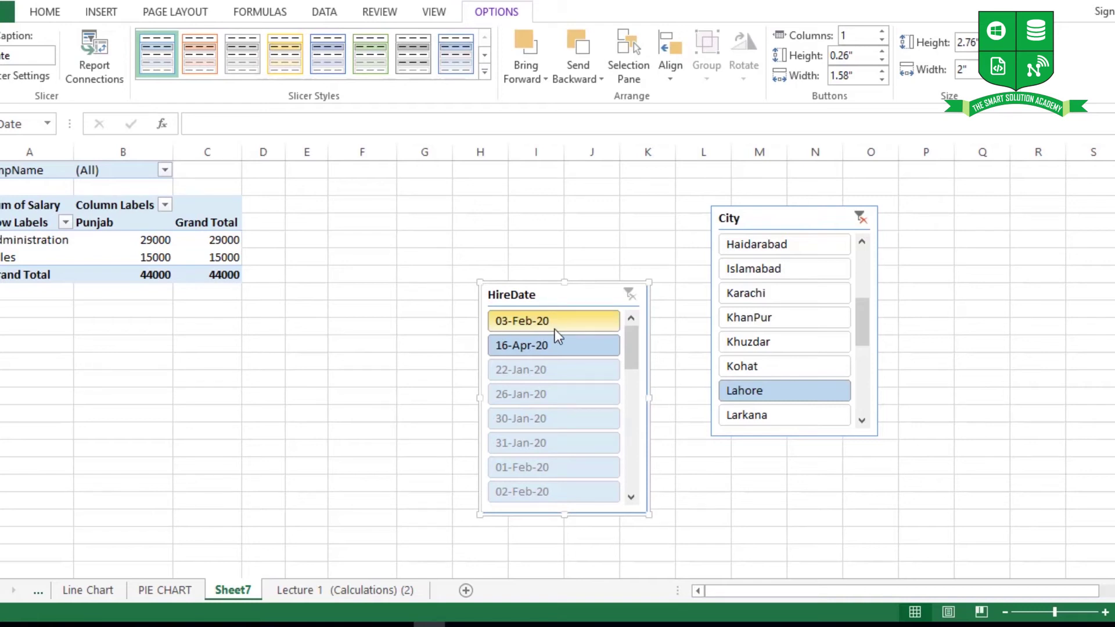
{"action": "left_click", "coordinate": [552, 348], "text": "ctrl"}
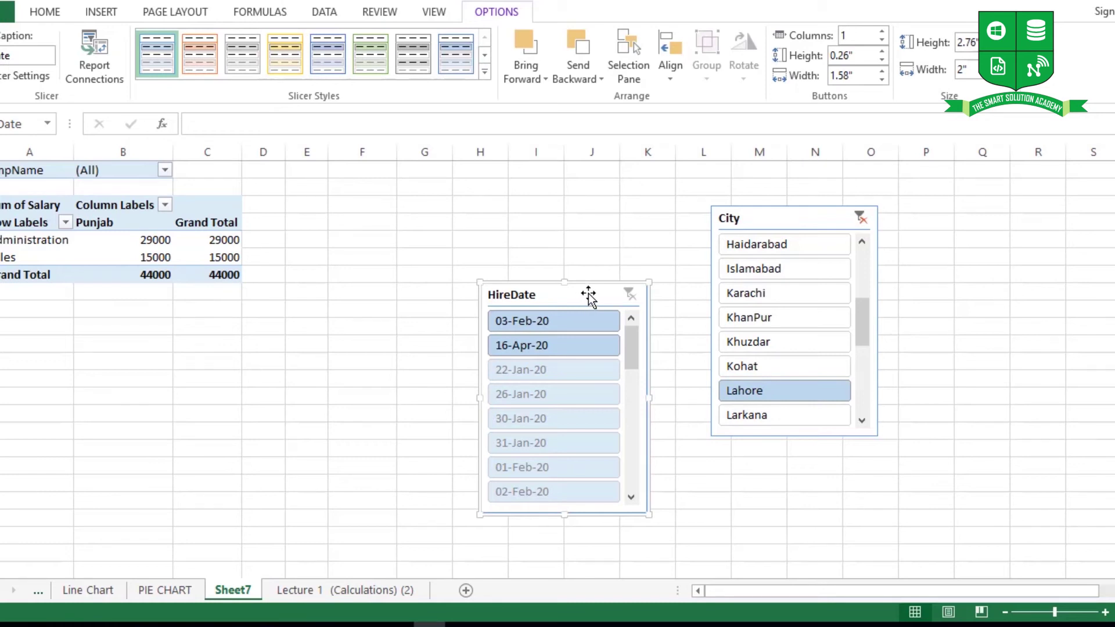
{"action": "left_click", "coordinate": [861, 218]}
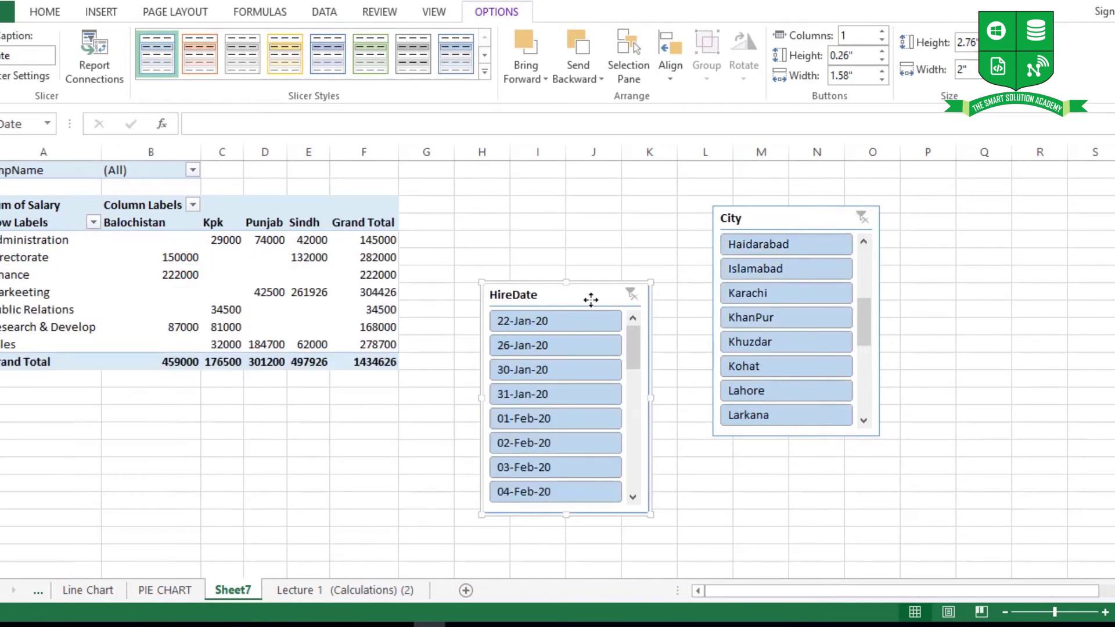
Step: Delete both the HireDate slicer and the City slicer from the sheet
{"action": "key", "text": "Delete"}
{"action": "left_click", "coordinate": [770, 216]}
{"action": "key", "text": "Delete"}
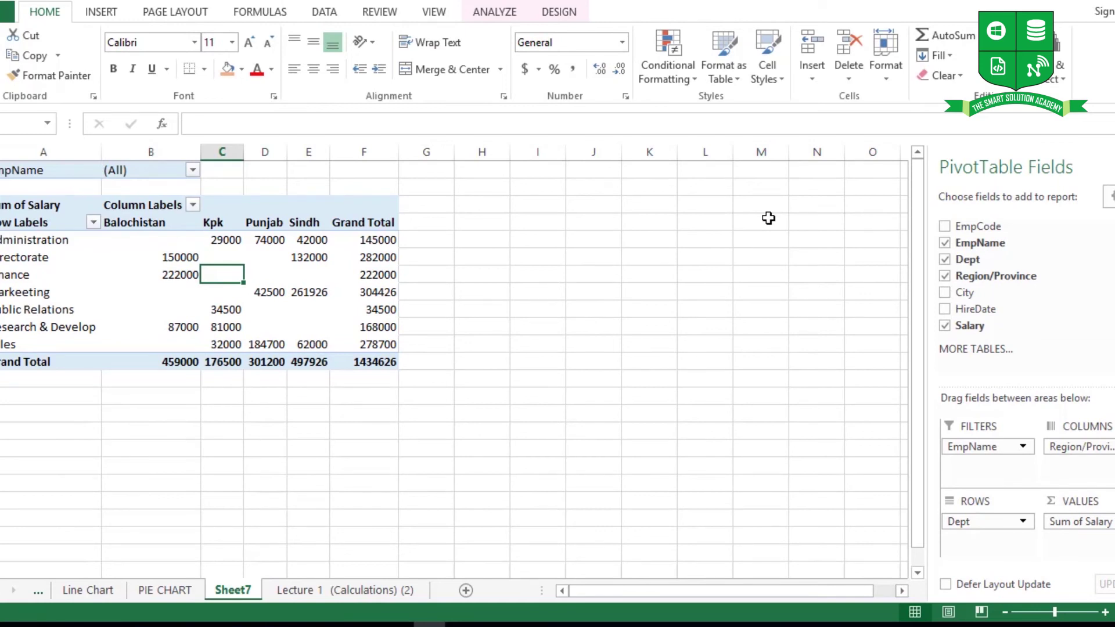
Step: Copy the whole PivotTable including its EmpName report filter and paste it at column I, level with the original
{"action": "left_click_drag", "start_coordinate": [32, 207], "coordinate": [346, 364]}
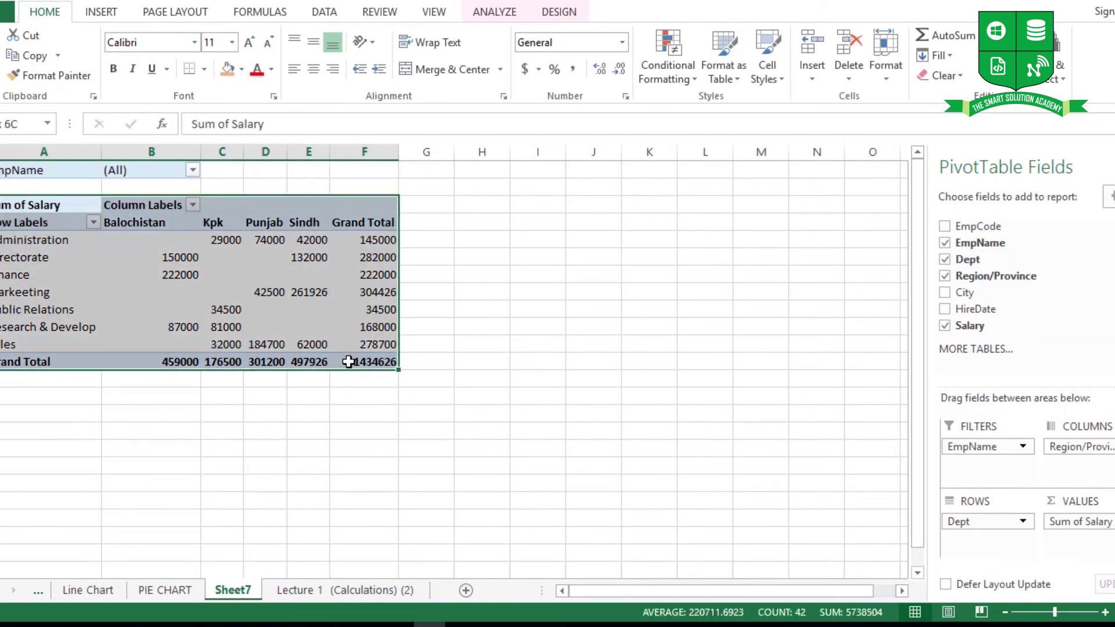
{"action": "right_click", "coordinate": [339, 209]}
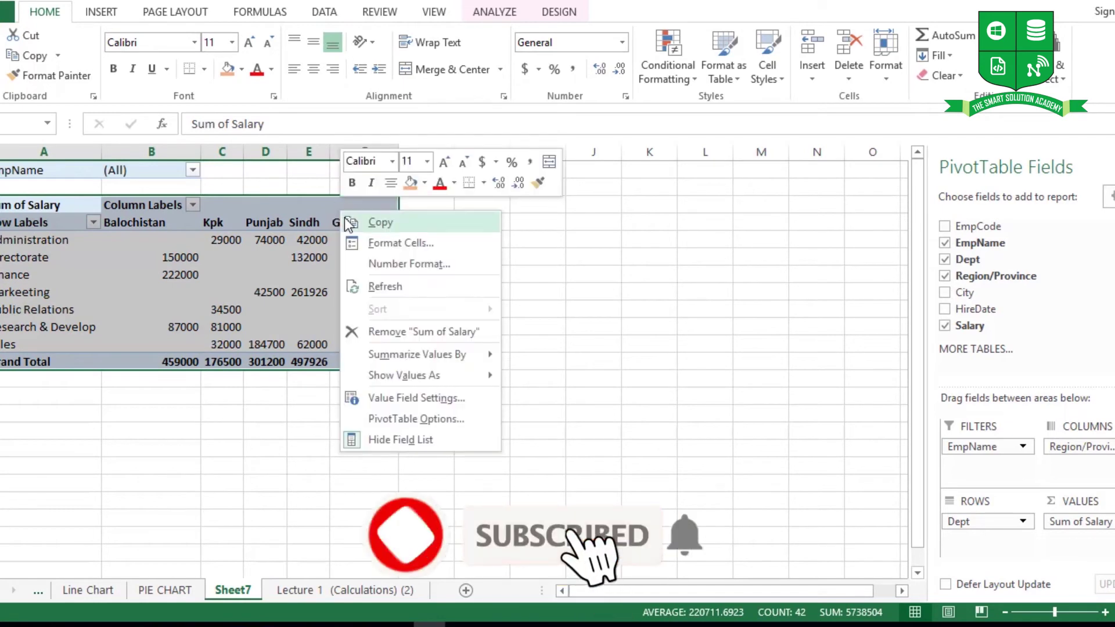
{"action": "key", "text": "Escape"}
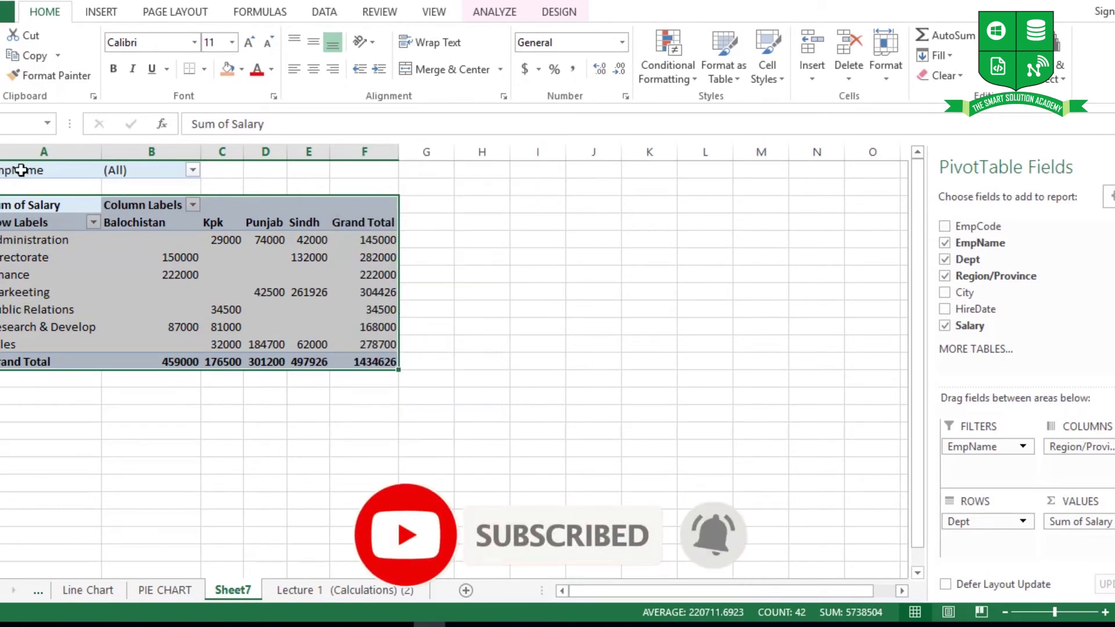
{"action": "left_click_drag", "start_coordinate": [18, 170], "coordinate": [361, 365]}
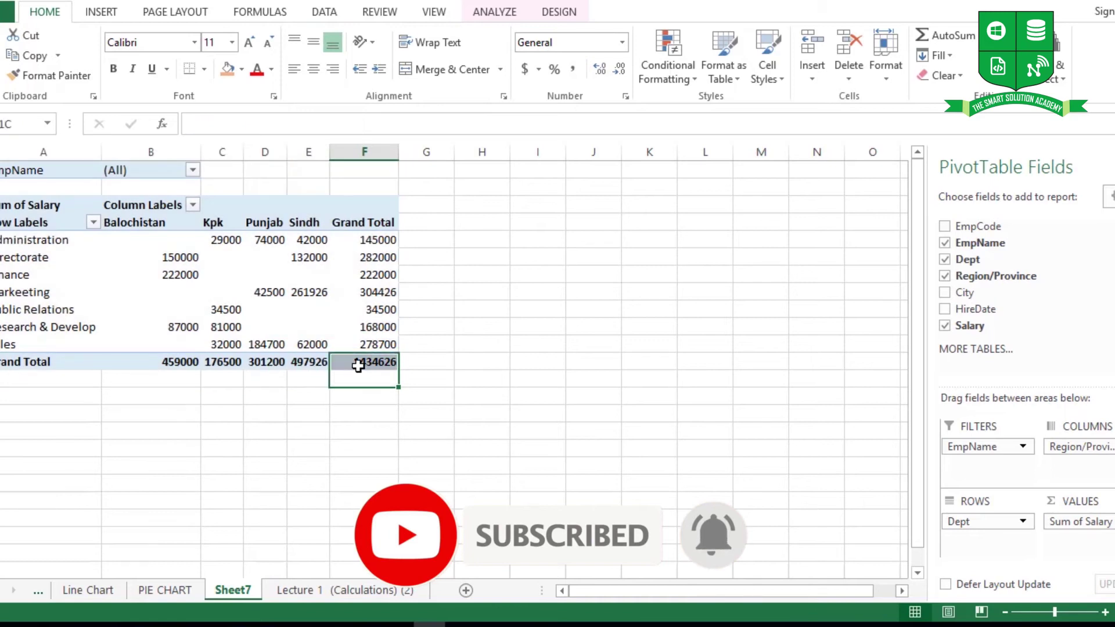
{"action": "left_click_drag", "start_coordinate": [36, 170], "coordinate": [367, 361]}
{"action": "mouse_move", "coordinate": [367, 360]}
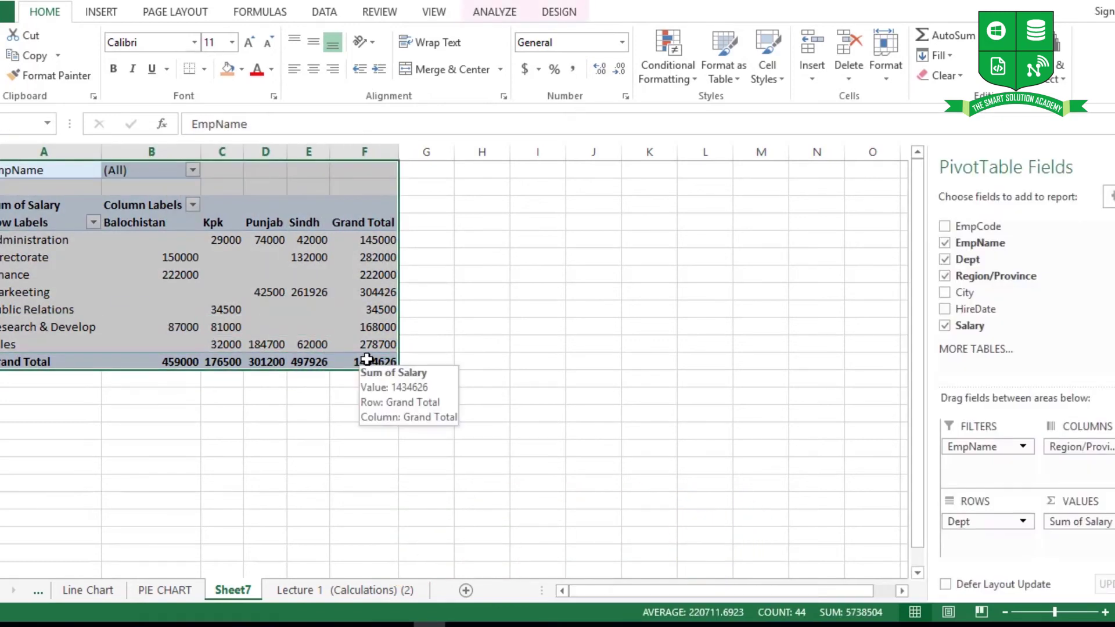
{"action": "key", "text": "ctrl+c"}
{"action": "left_click", "coordinate": [558, 187]}
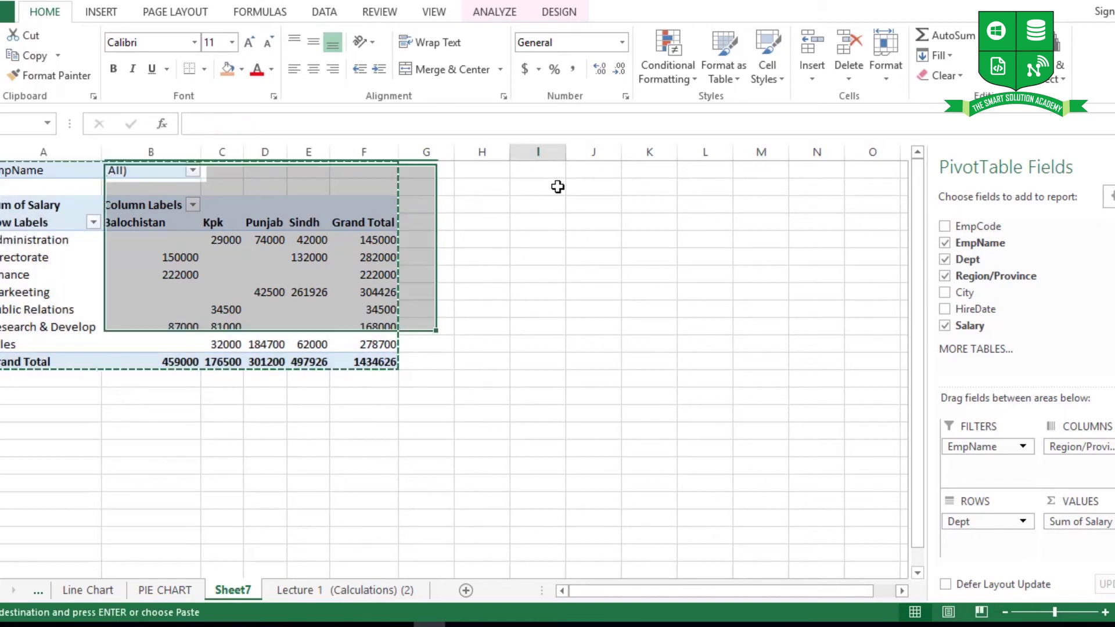
{"action": "left_click", "coordinate": [553, 169]}
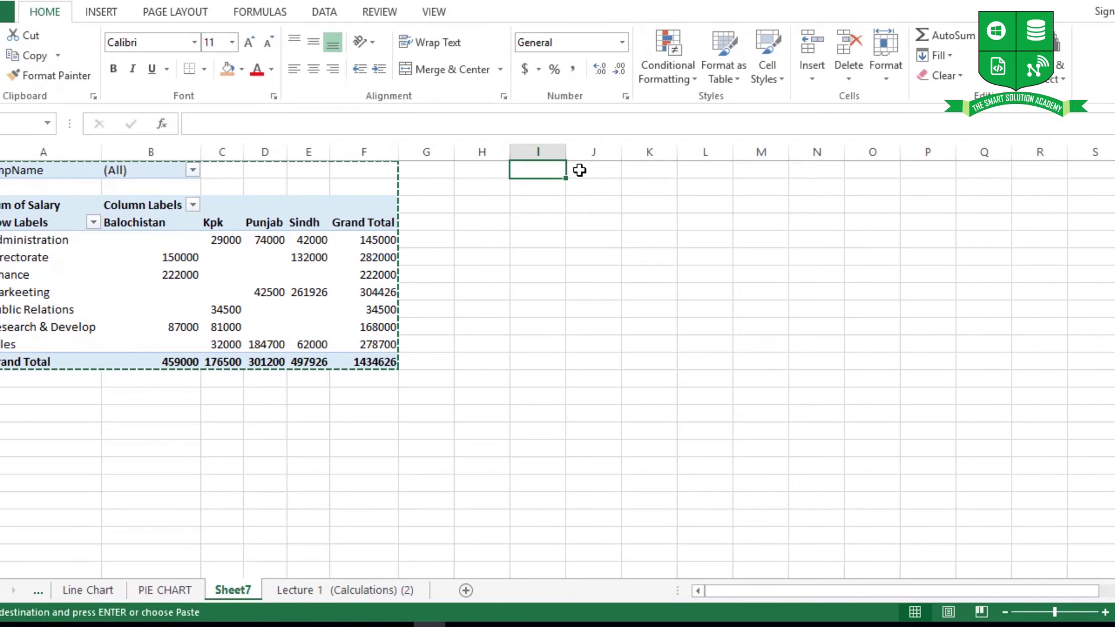
{"action": "key", "text": "ctrl+v"}
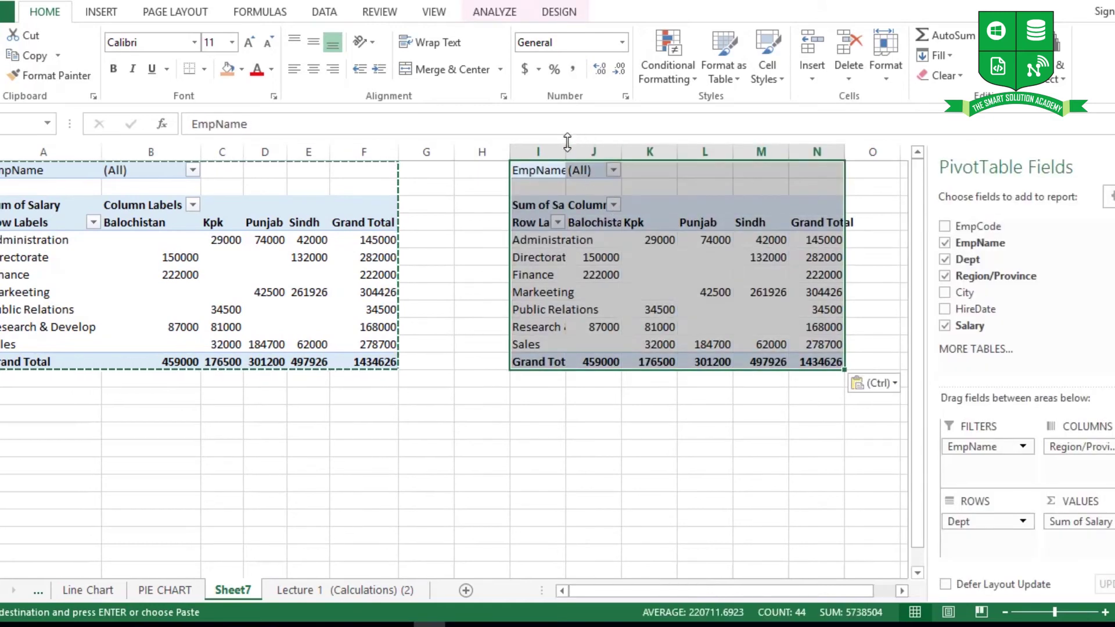
Step: Autofit columns J and N of the pasted PivotTable to their contents
{"action": "double_click", "coordinate": [622, 152]}
{"action": "left_click", "coordinate": [593, 356]}
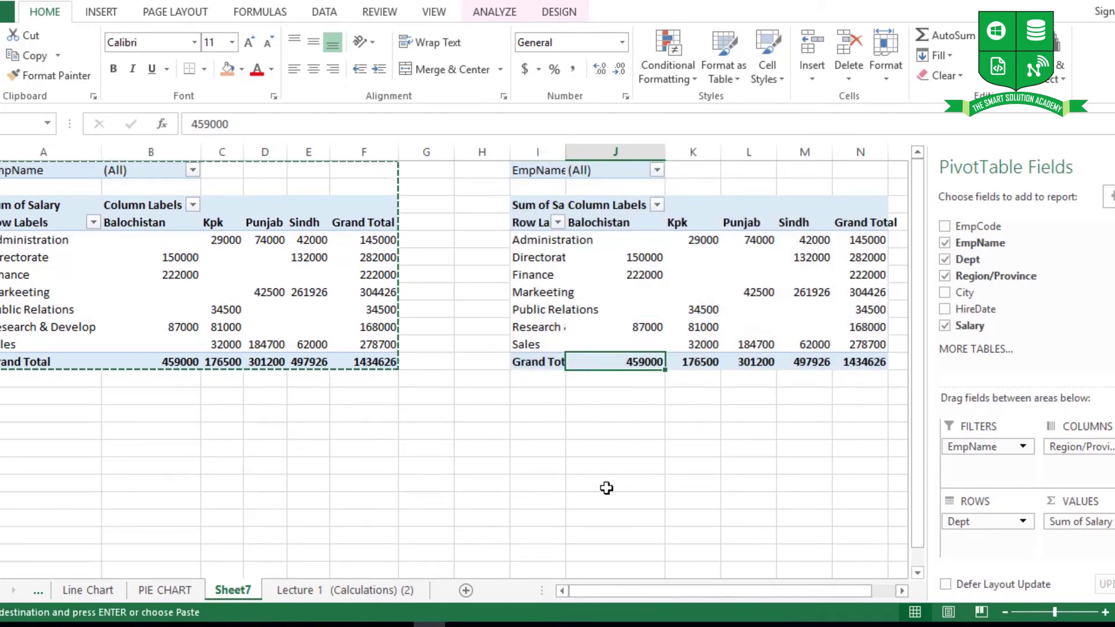
{"action": "left_click", "coordinate": [902, 590]}
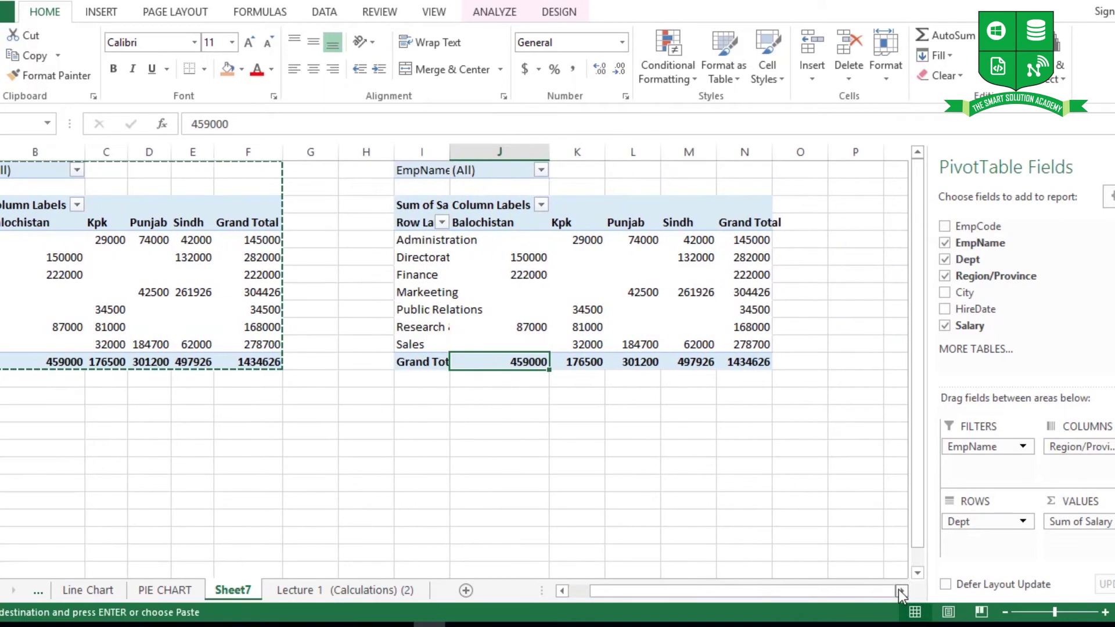
{"action": "double_click", "coordinate": [771, 154]}
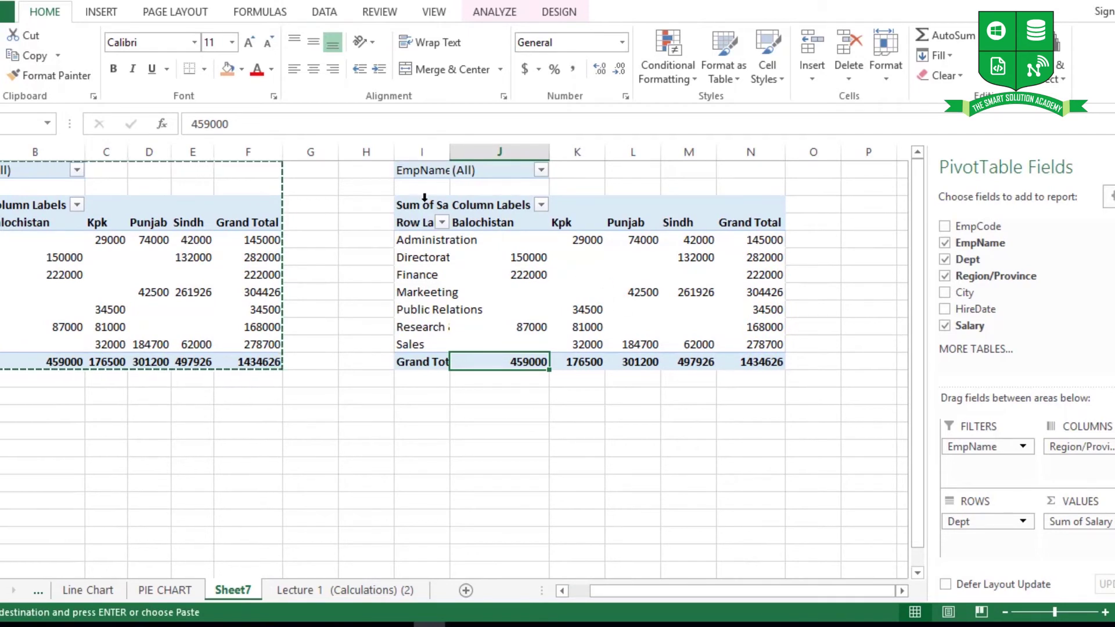
Step: Remove the EmpName, Region/Province and Dept fields from the copied PivotTable
{"action": "left_click", "coordinate": [988, 447]}
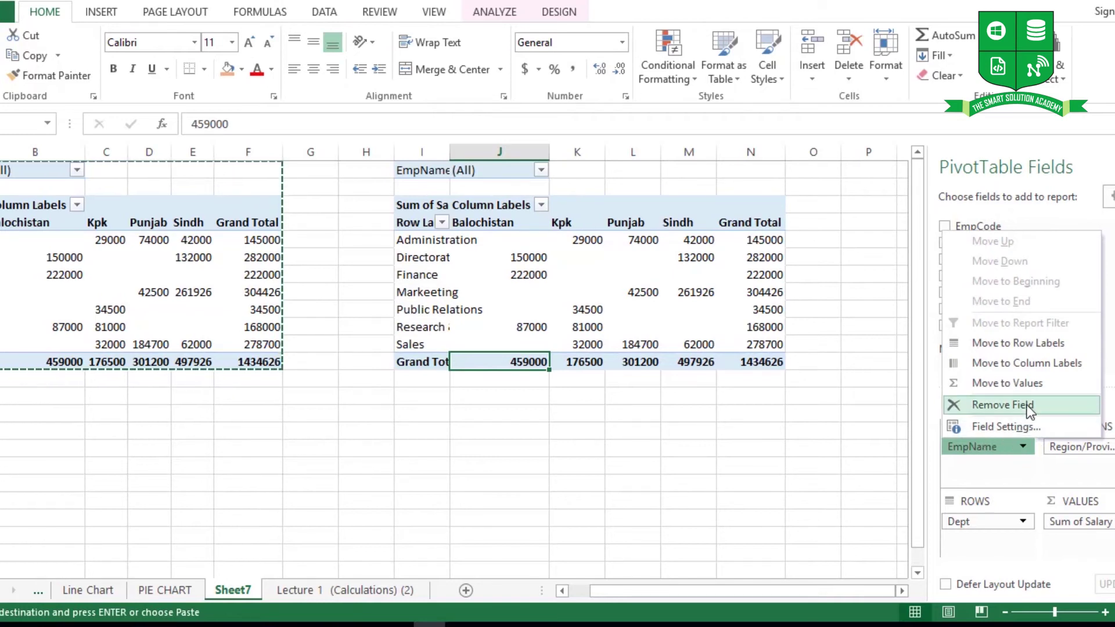
{"action": "left_click", "coordinate": [1058, 405]}
{"action": "left_click", "coordinate": [1078, 448]}
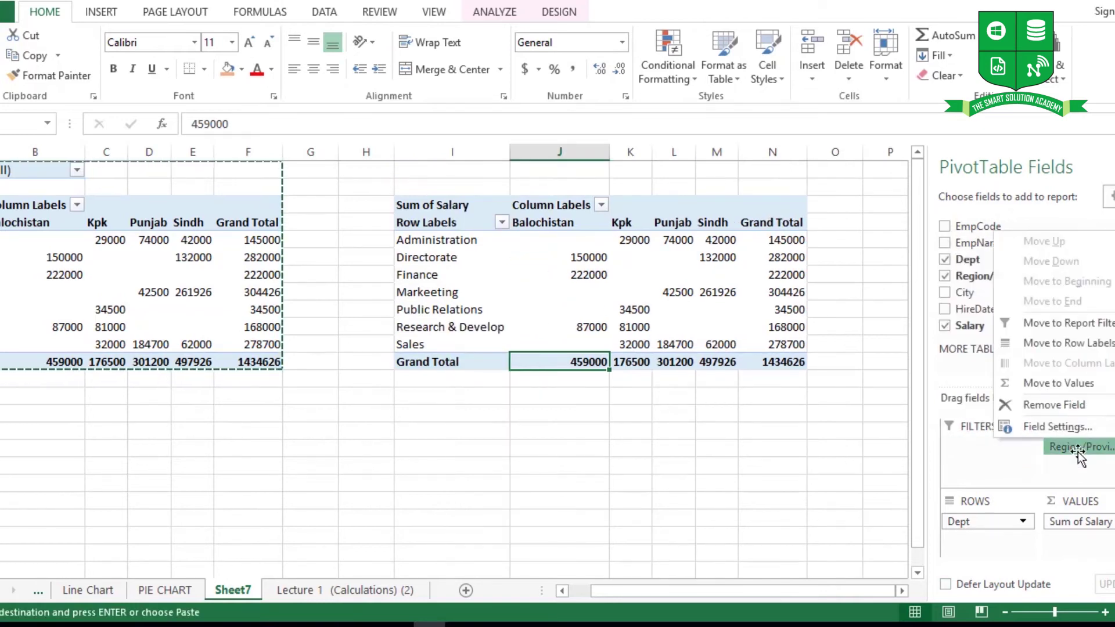
{"action": "left_click", "coordinate": [1069, 407]}
{"action": "left_click", "coordinate": [1008, 521]}
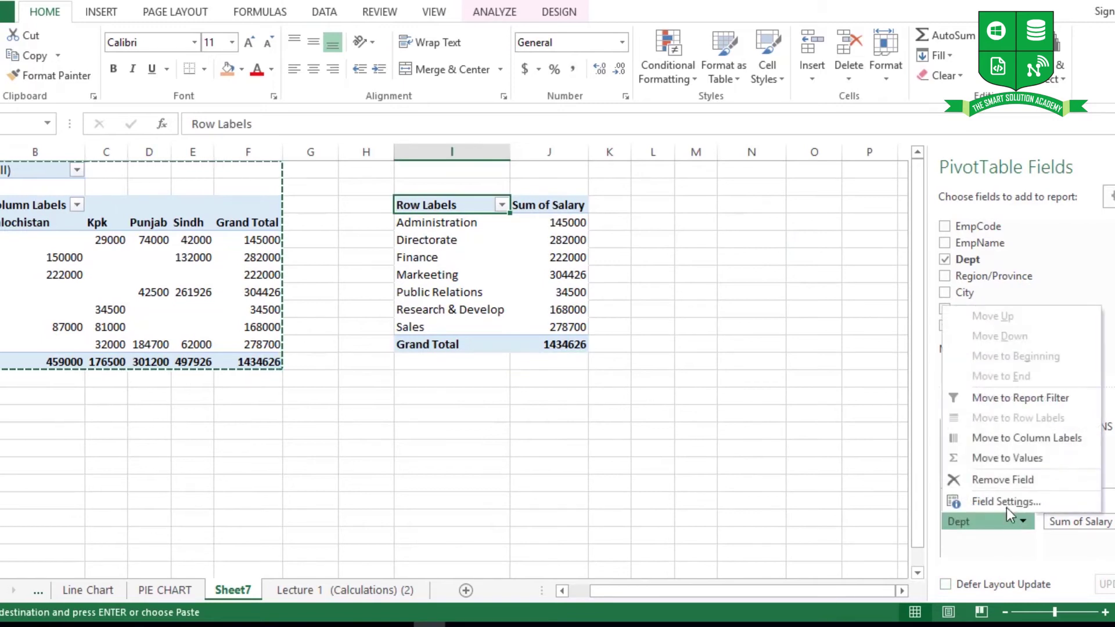
{"action": "left_click", "coordinate": [1014, 480]}
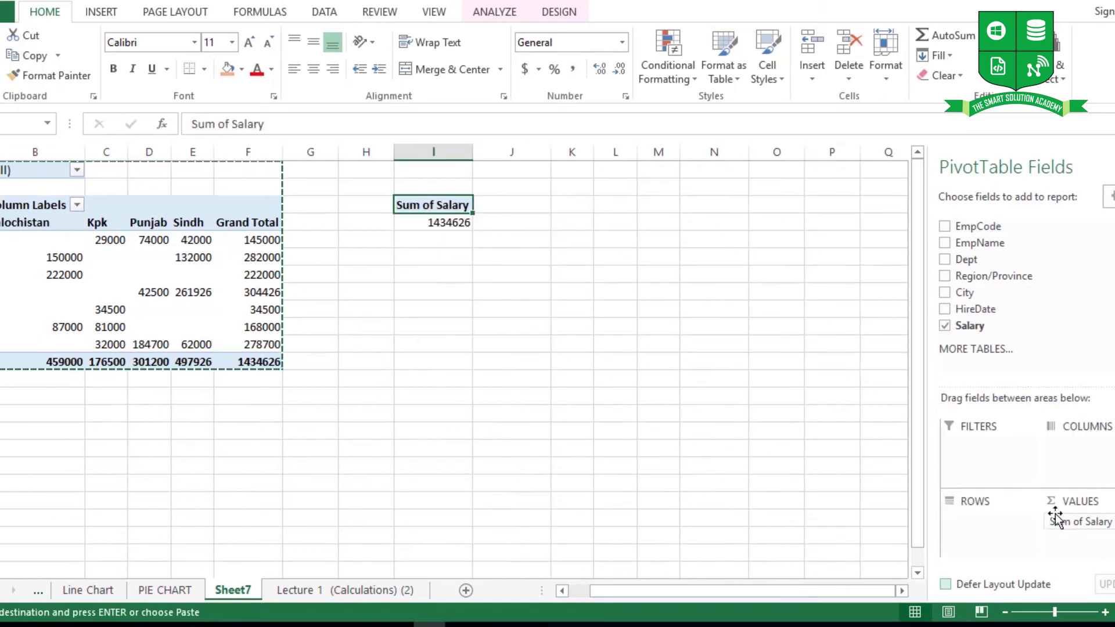
Step: Remove the Sum of Salary values field from the copied PivotTable
{"action": "left_click", "coordinate": [1052, 521]}
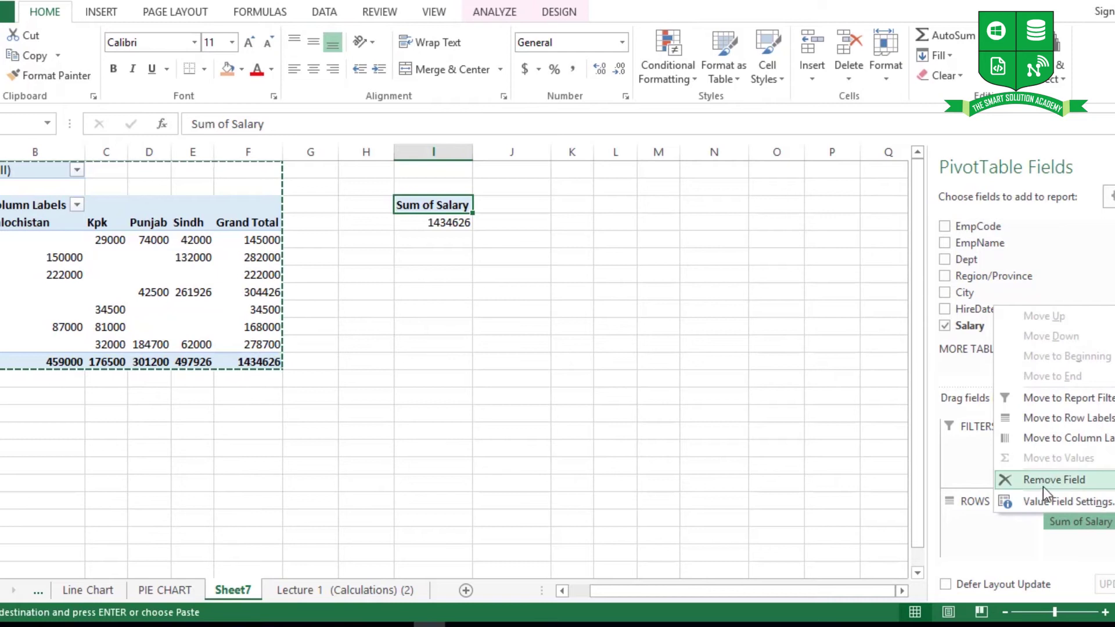
{"action": "left_click", "coordinate": [1043, 481]}
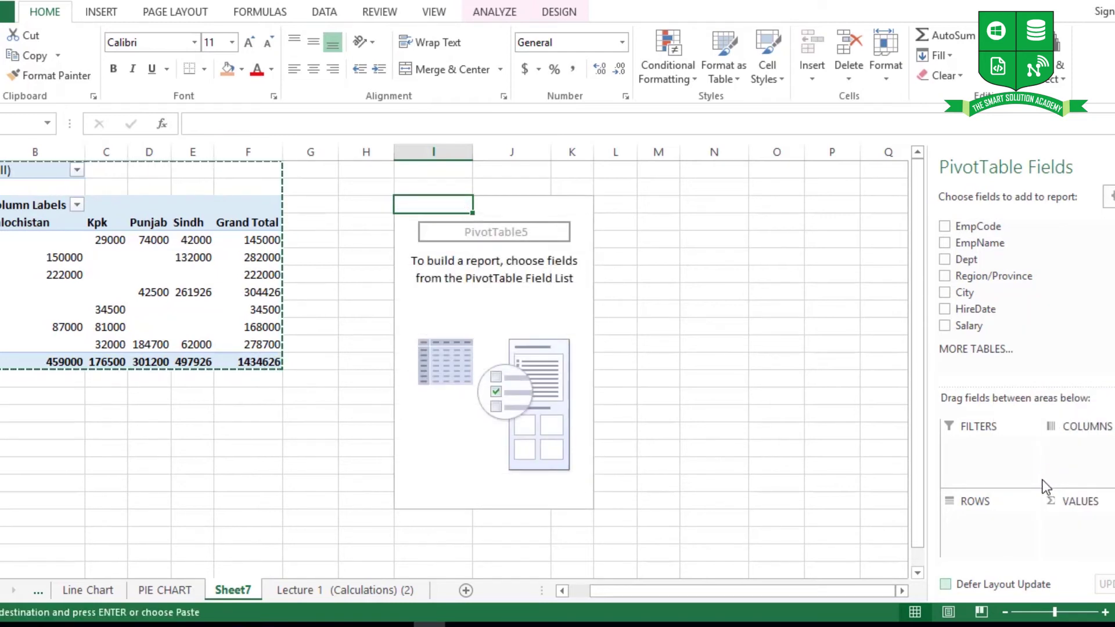
{"action": "left_click", "coordinate": [727, 358]}
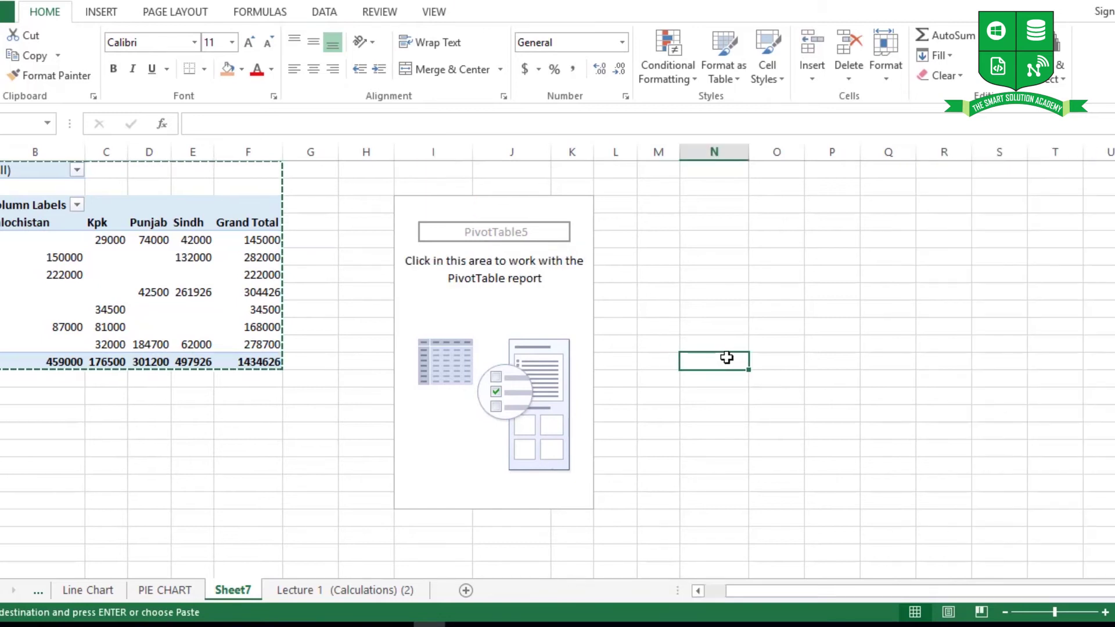
Step: Undo the field removals in the copied PivotTable to restore EmpName, Region/Province, Dept and Salary
{"action": "key", "text": "ctrl+z"}
{"action": "key", "text": "ctrl+z"}
{"action": "key", "text": "ctrl+z"}
{"action": "key", "text": "ctrl+z"}
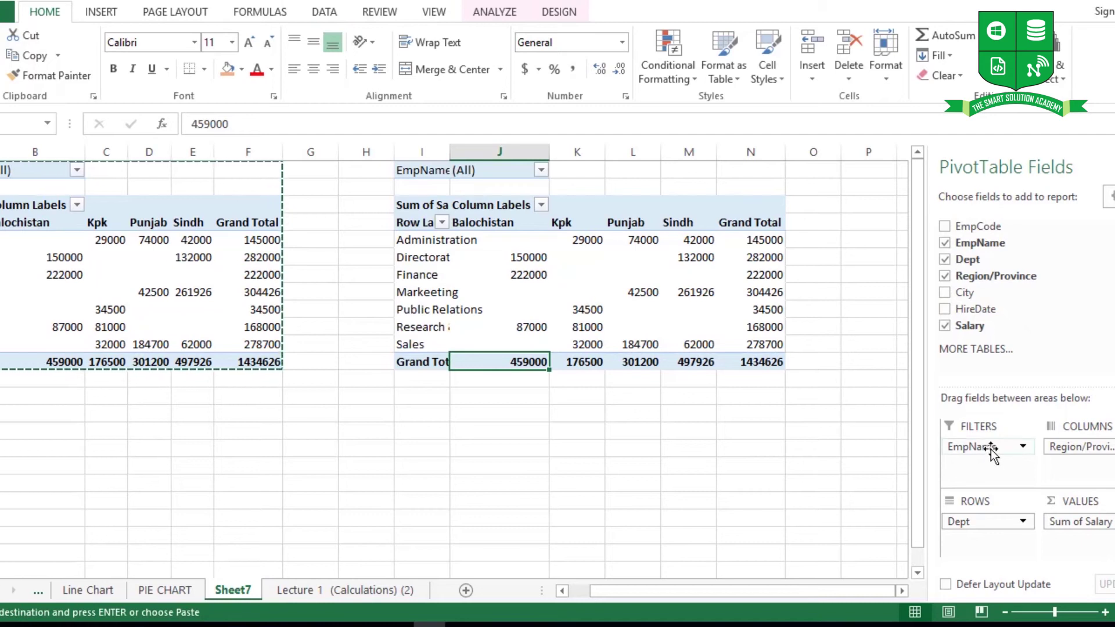
Step: Change the copied PivotTable's Salary values field to summarize by Count instead of Sum
{"action": "left_click", "coordinate": [1084, 520]}
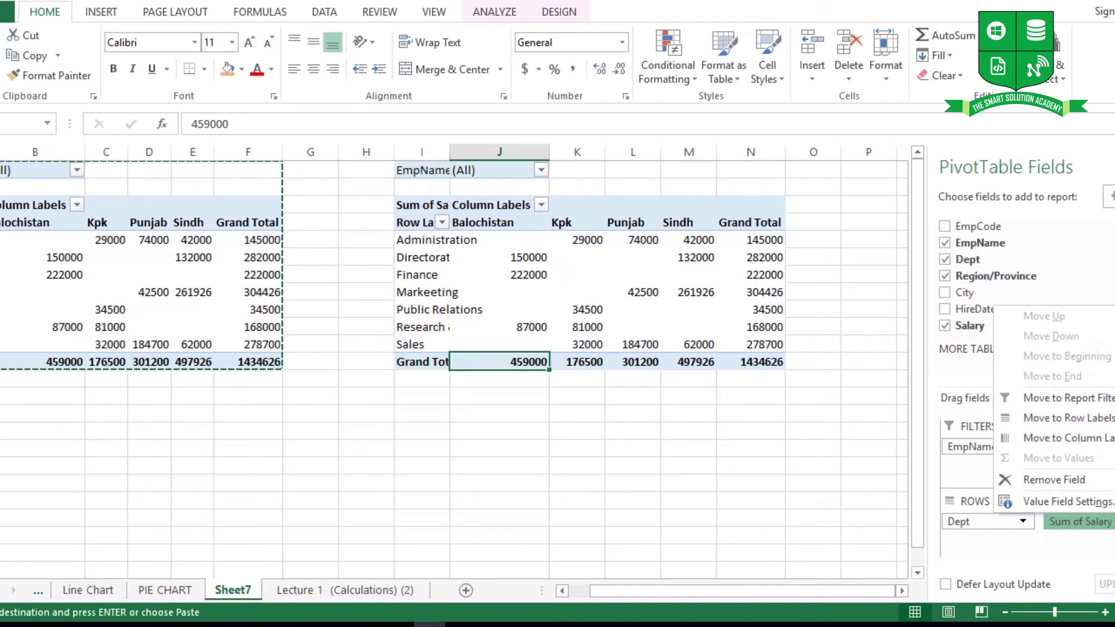
{"action": "left_click", "coordinate": [1029, 500]}
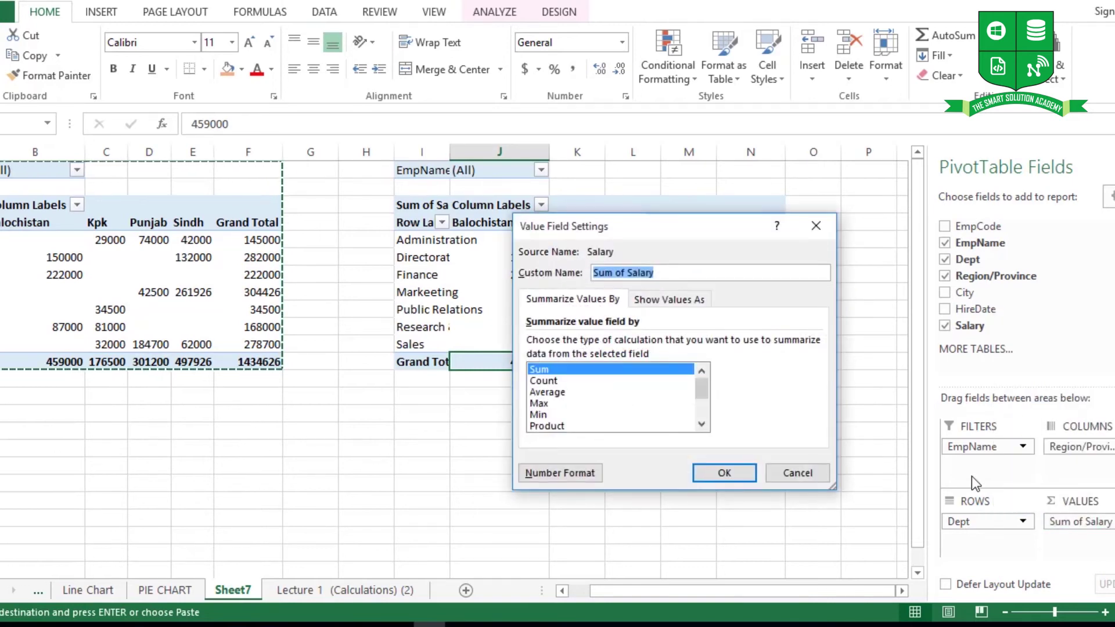
{"action": "left_click", "coordinate": [544, 381]}
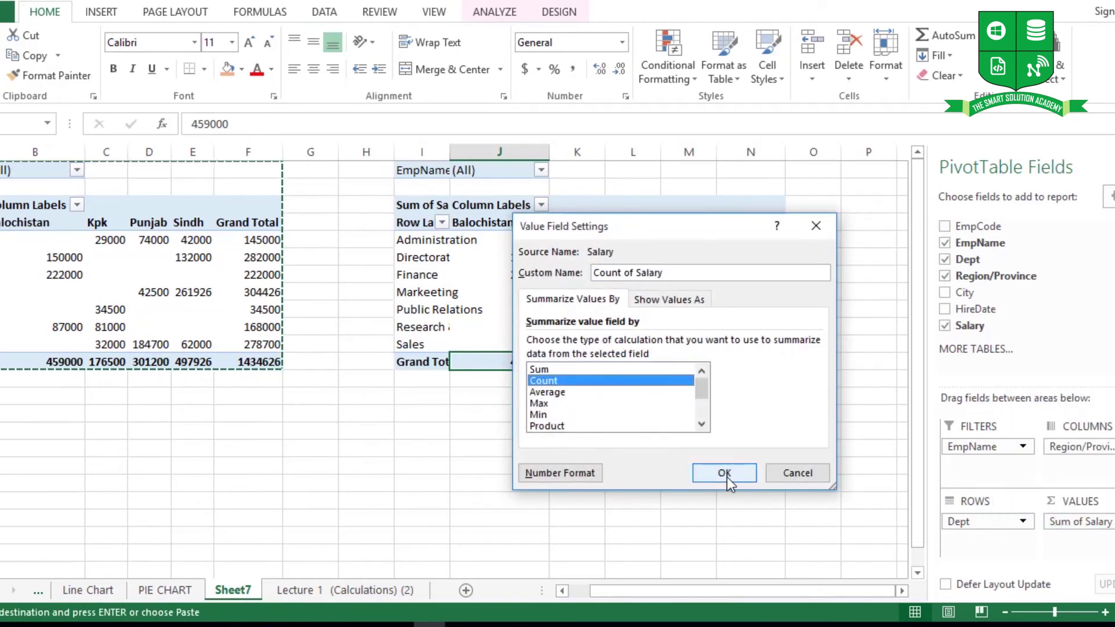
{"action": "left_click", "coordinate": [725, 473]}
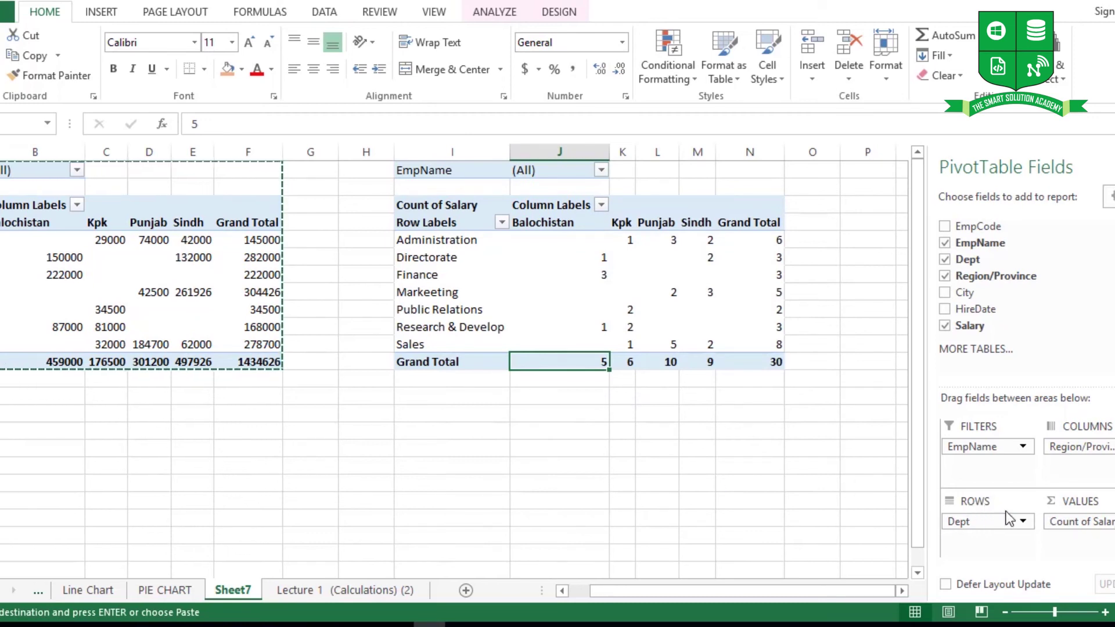
{"action": "left_click", "coordinate": [1022, 522]}
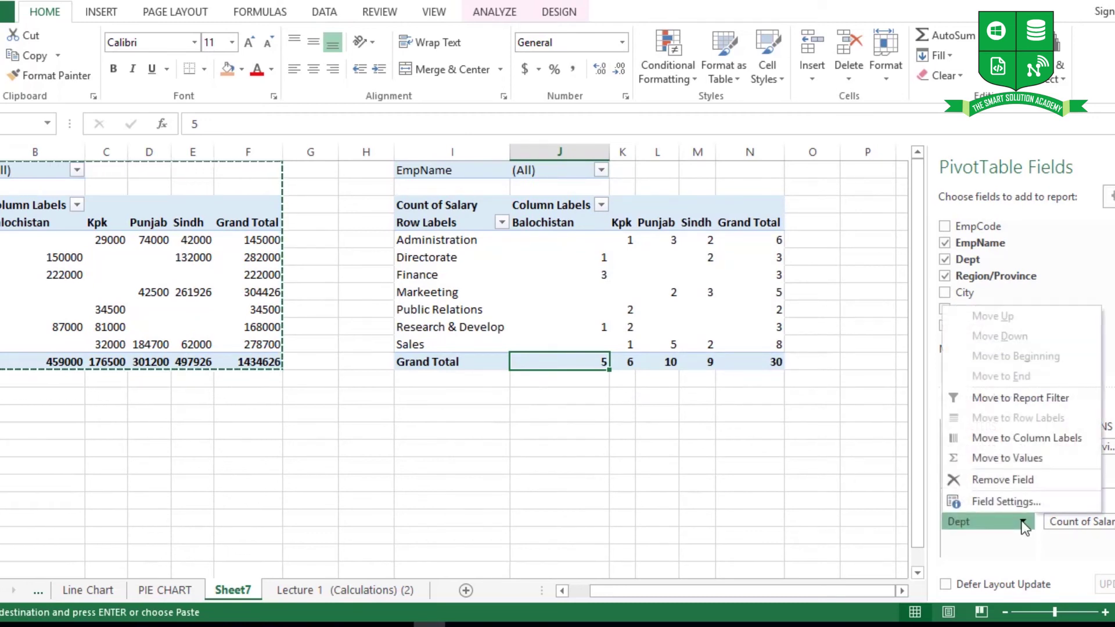
{"action": "left_click", "coordinate": [1010, 503]}
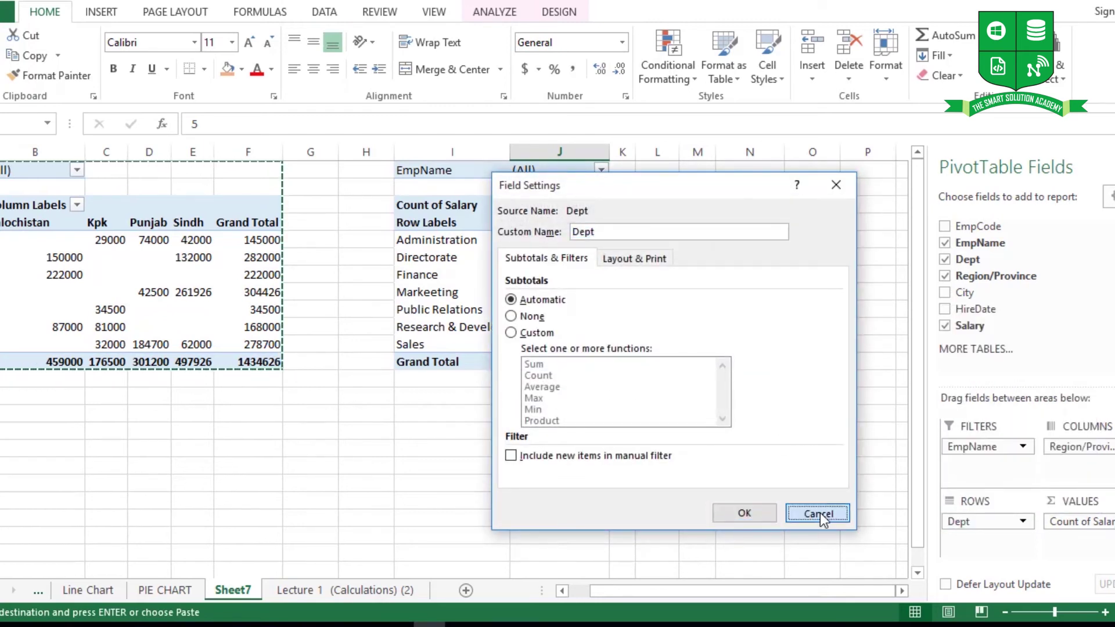
{"action": "left_click", "coordinate": [818, 513]}
Step: Replace Dept with City as the row field of the copied PivotTable
{"action": "left_click", "coordinate": [1020, 523]}
{"action": "left_click", "coordinate": [1018, 522]}
{"action": "left_click", "coordinate": [1019, 522]}
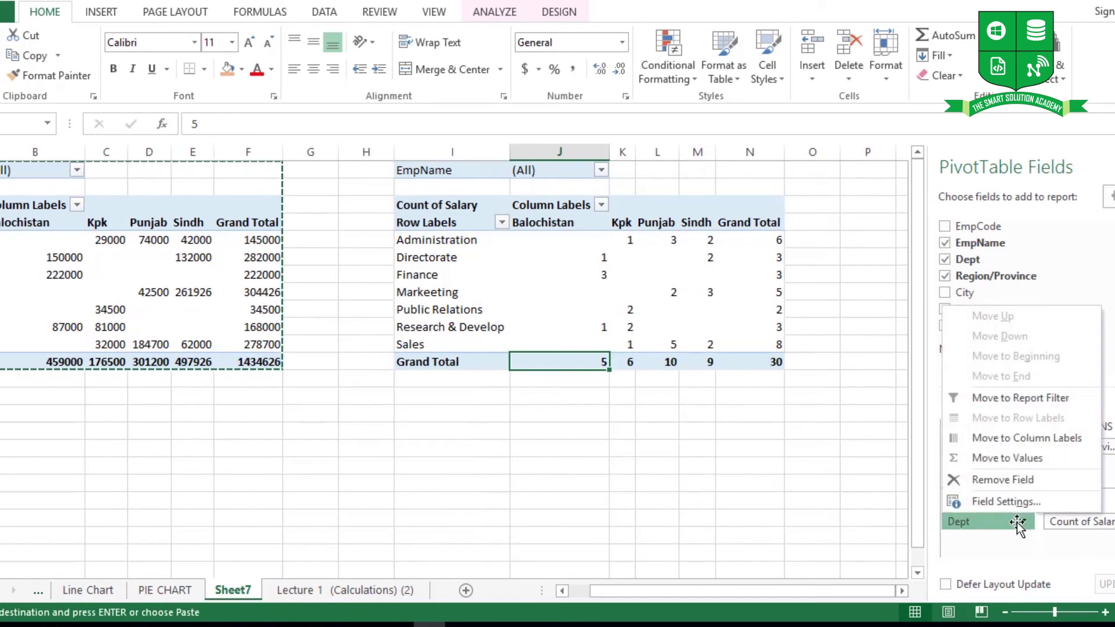
{"action": "left_click", "coordinate": [993, 480]}
{"action": "left_click_drag", "start_coordinate": [987, 302], "coordinate": [978, 526]}
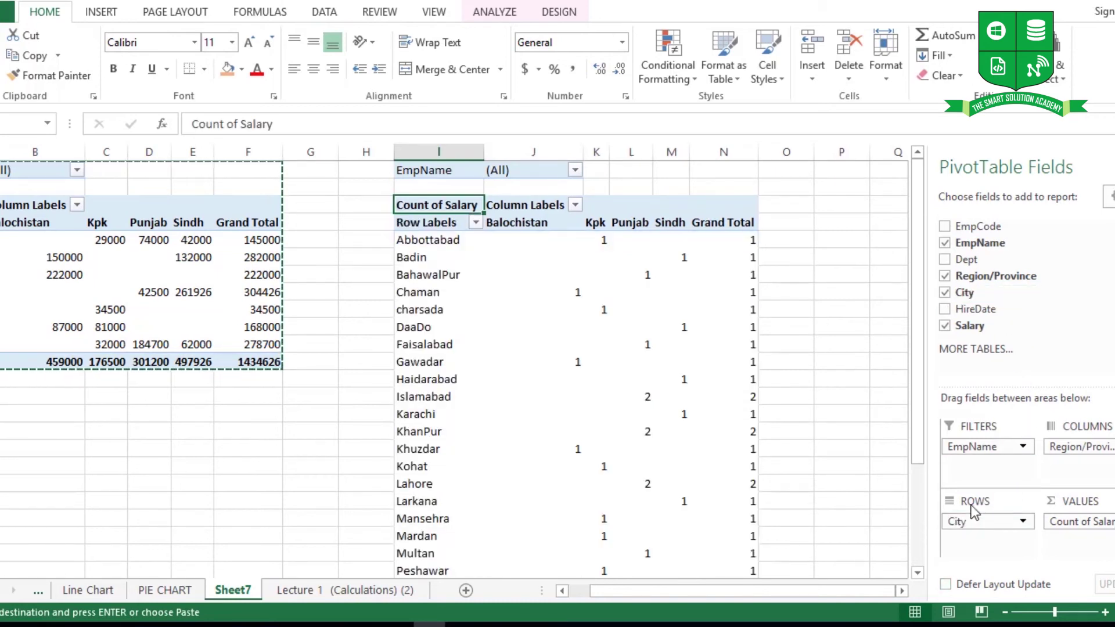
Step: Make Region/Province the row field in place of City, and use City as the column field
{"action": "left_click", "coordinate": [983, 523]}
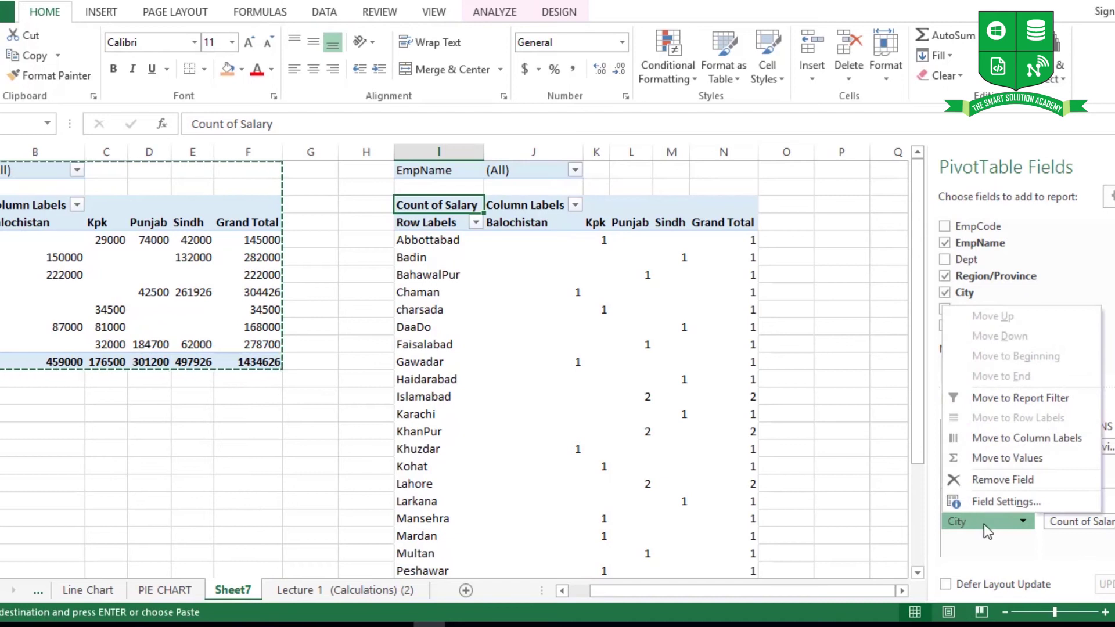
{"action": "left_click", "coordinate": [994, 481]}
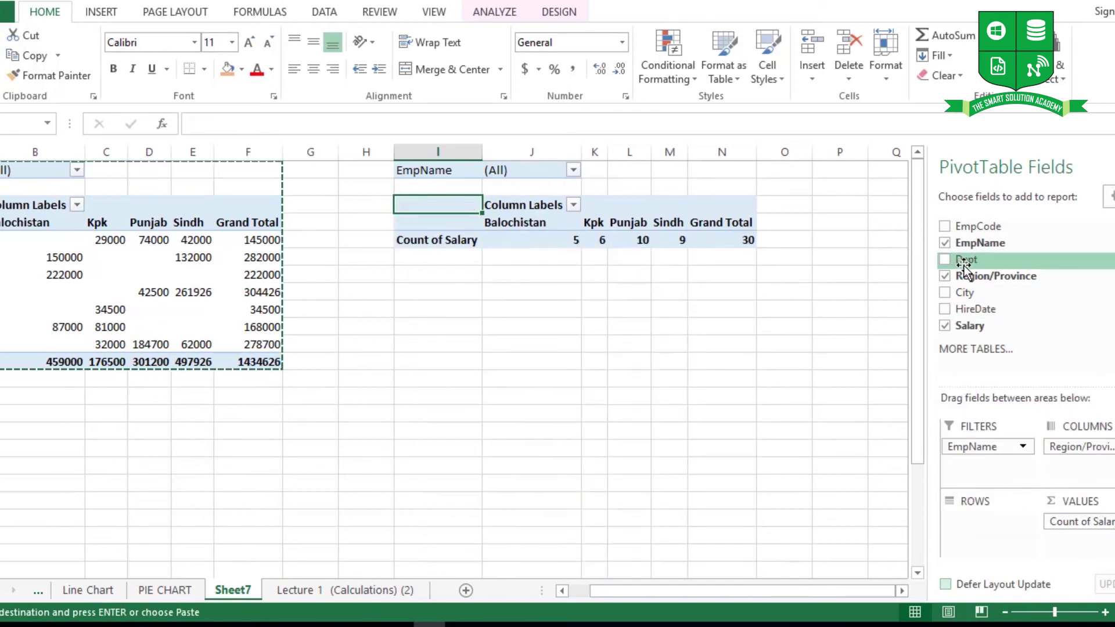
{"action": "left_click_drag", "start_coordinate": [989, 281], "coordinate": [982, 540]}
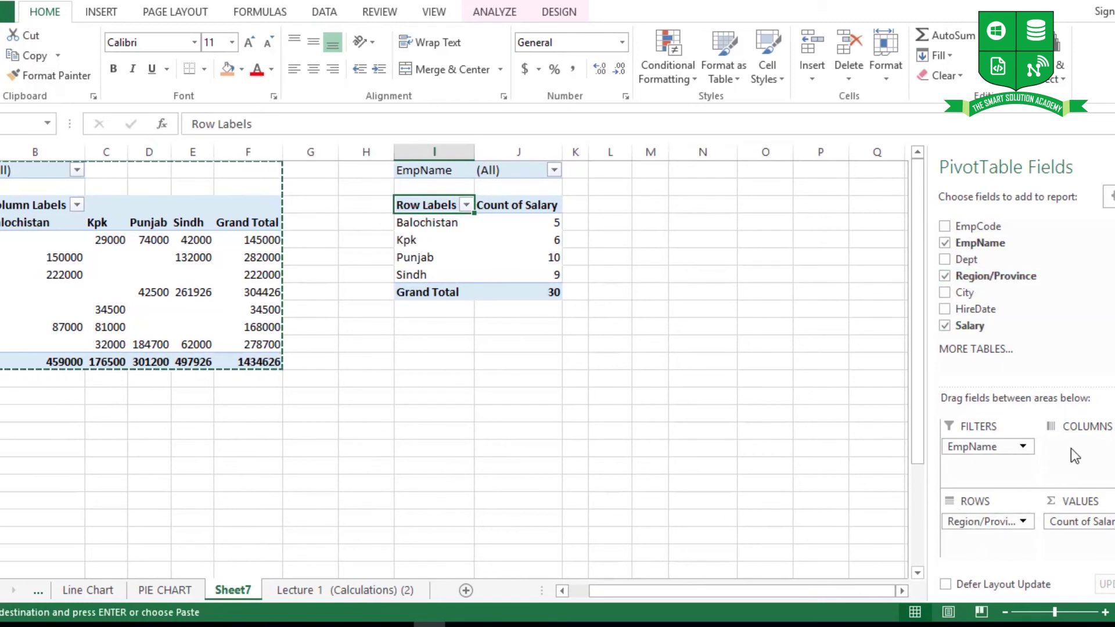
{"action": "left_click_drag", "start_coordinate": [962, 298], "coordinate": [1099, 465]}
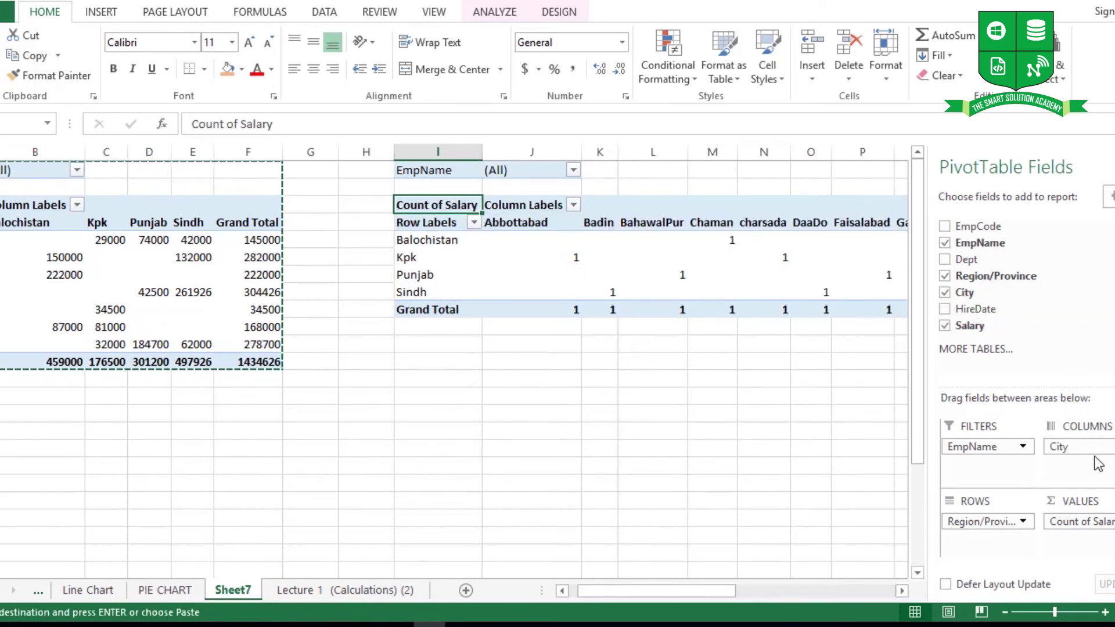
{"action": "left_click", "coordinate": [1015, 447]}
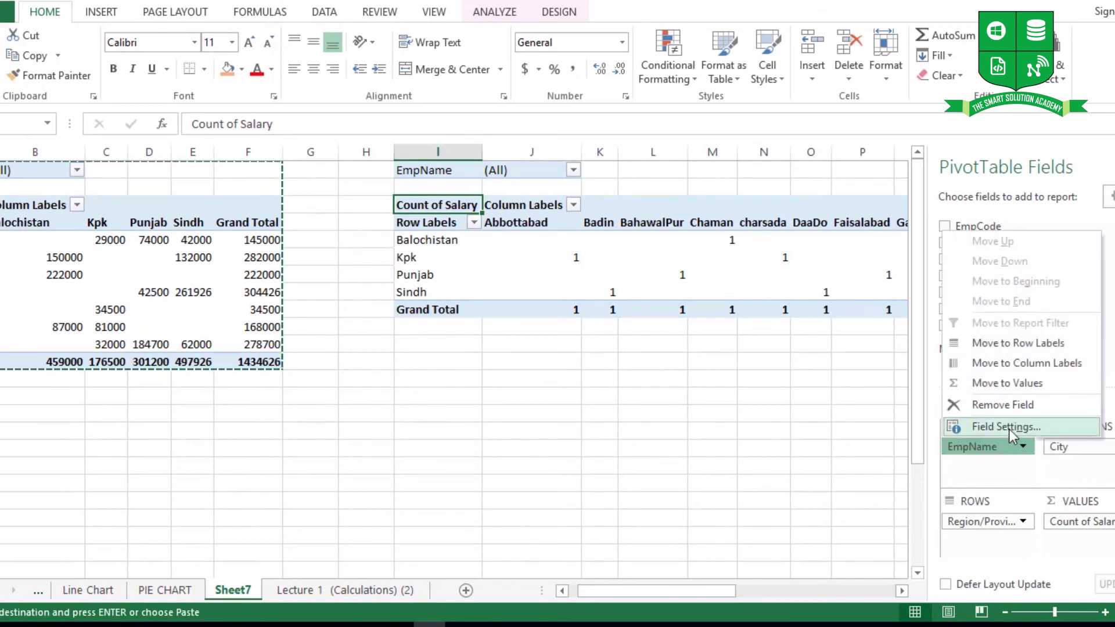
{"action": "left_click", "coordinate": [1011, 432]}
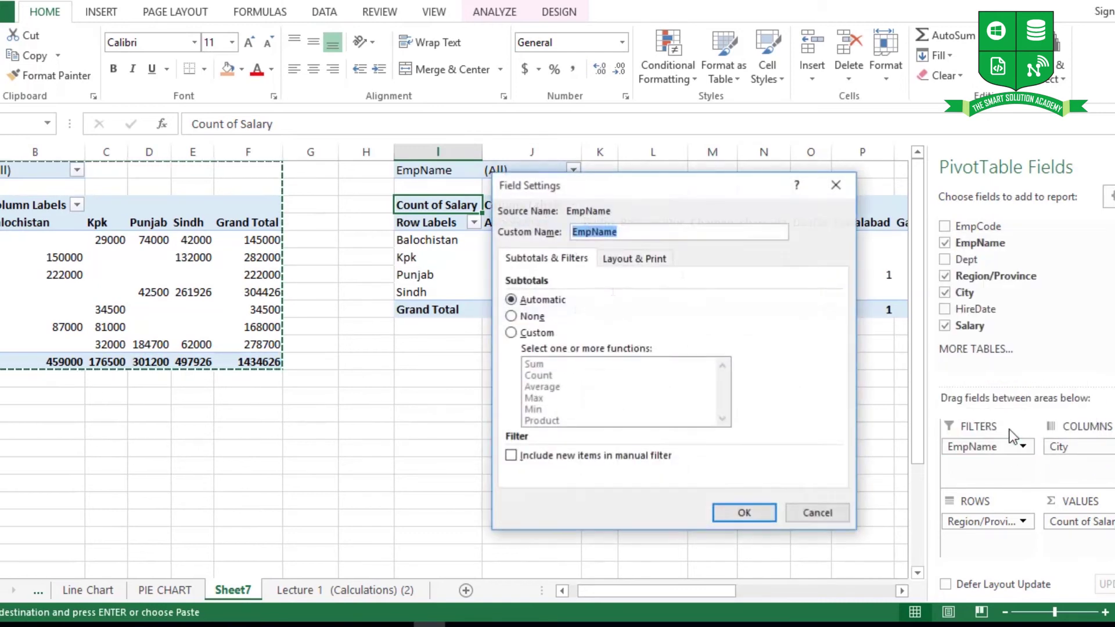
{"action": "left_click", "coordinate": [822, 515]}
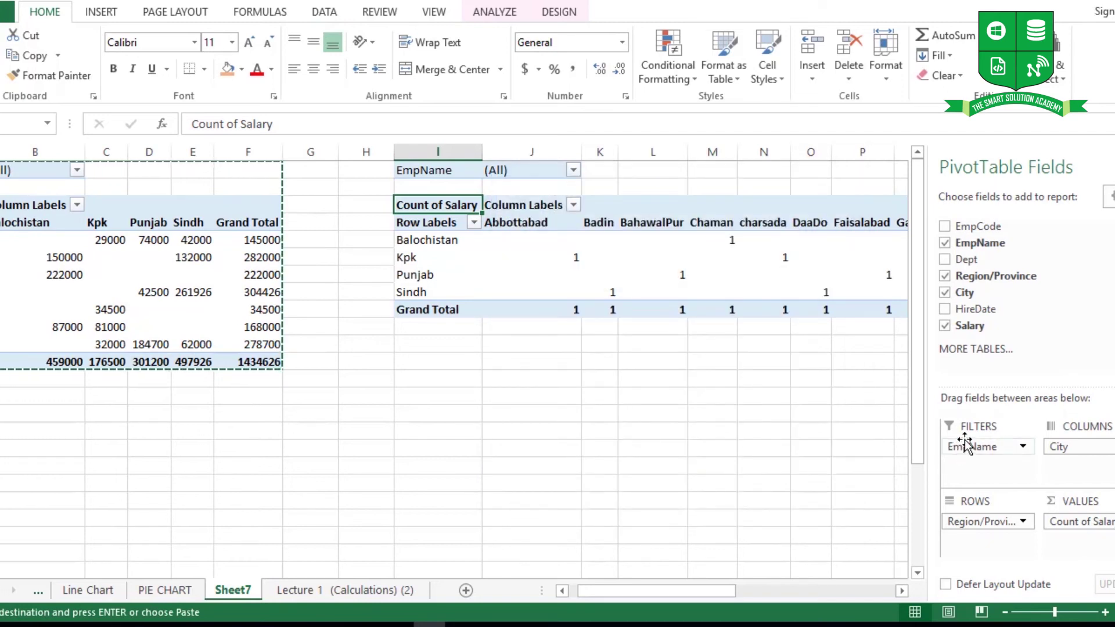
Step: Replace EmpName with Dept as the report filter of the copied PivotTable
{"action": "left_click", "coordinate": [968, 449]}
{"action": "left_click", "coordinate": [981, 402]}
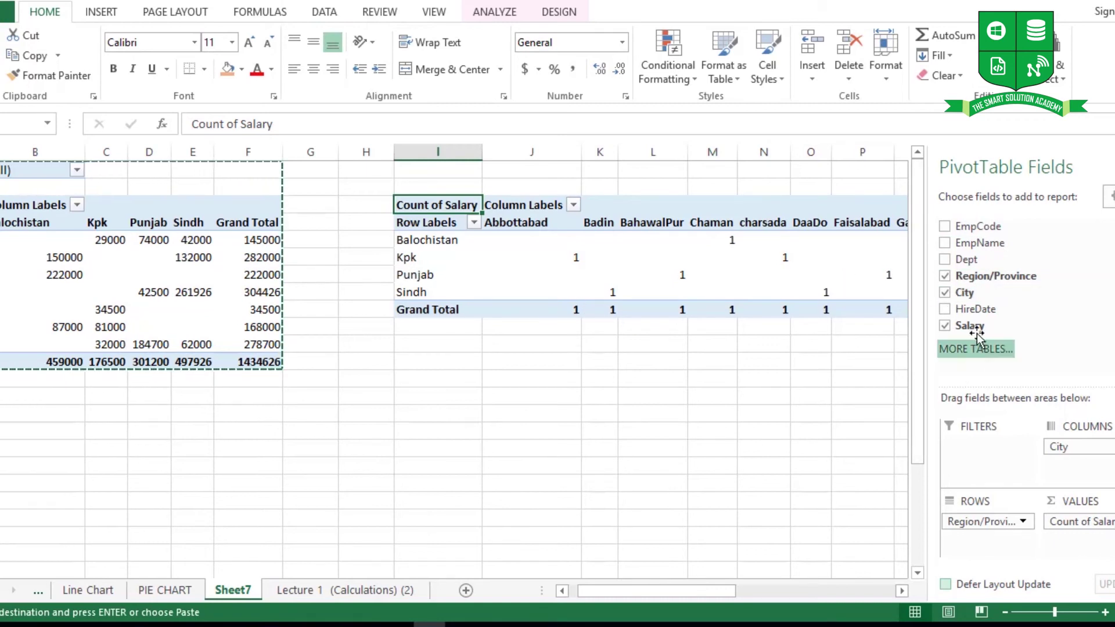
{"action": "left_click_drag", "start_coordinate": [966, 259], "coordinate": [994, 458]}
{"action": "left_click_drag", "start_coordinate": [993, 459], "coordinate": [990, 456]}
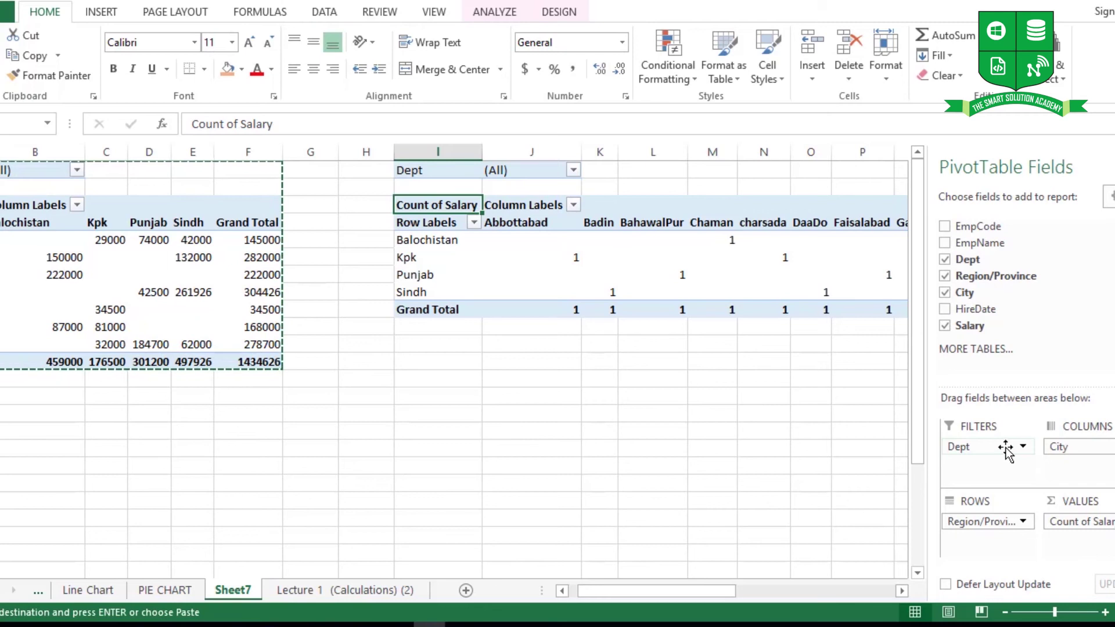
Step: Make City the report filter in place of Dept, and use Dept as the column field
{"action": "left_click", "coordinate": [1007, 450]}
{"action": "left_click", "coordinate": [982, 403]}
{"action": "left_click_drag", "start_coordinate": [1071, 453], "coordinate": [1011, 450]}
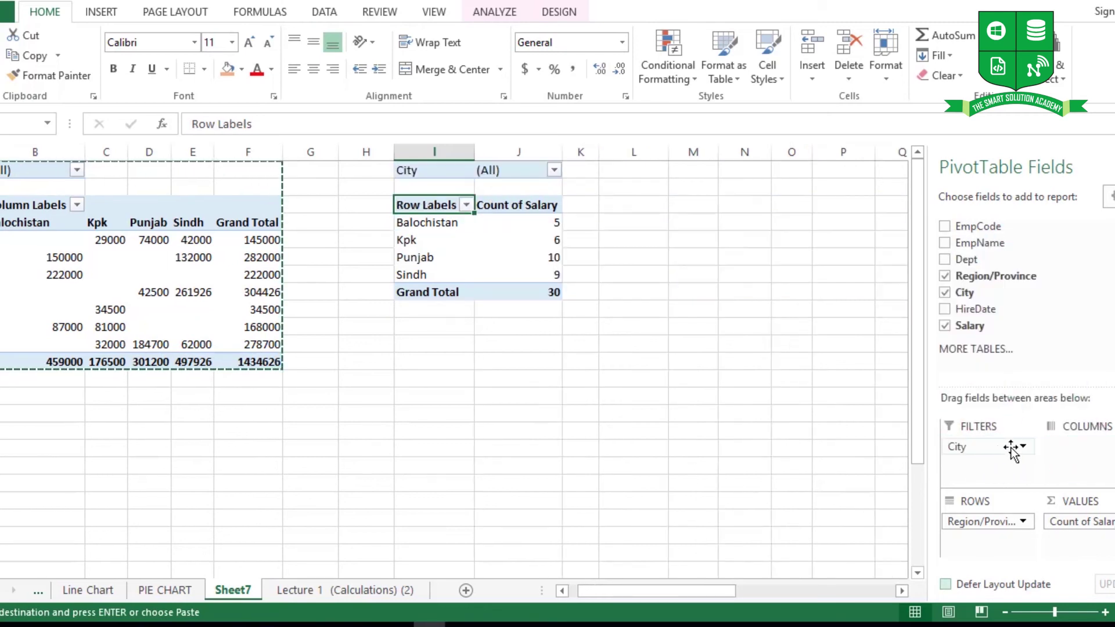
{"action": "left_click_drag", "start_coordinate": [975, 259], "coordinate": [1091, 464]}
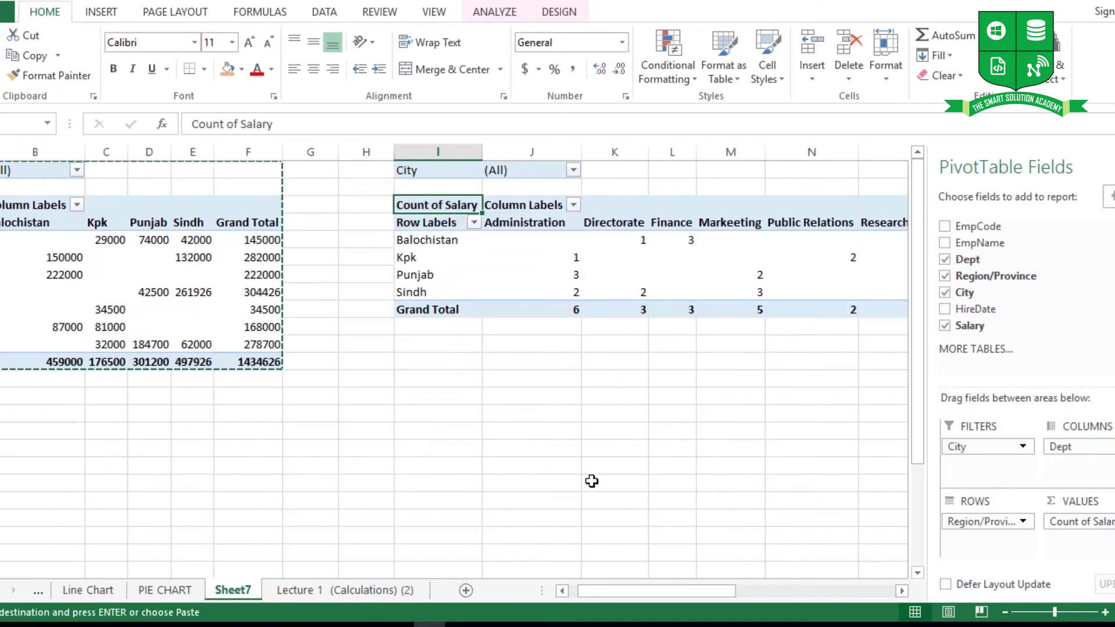
Step: Cancel the pending copy selection around the original PivotTable
{"action": "mouse_move", "coordinate": [586, 593]}
{"action": "left_mouse_down"}
{"action": "mouse_move", "coordinate": [640, 602]}
{"action": "mouse_move", "coordinate": [567, 595]}
{"action": "mouse_move", "coordinate": [635, 590]}
{"action": "mouse_move", "coordinate": [574, 594]}
{"action": "left_mouse_up"}
{"action": "left_click", "coordinate": [600, 429]}
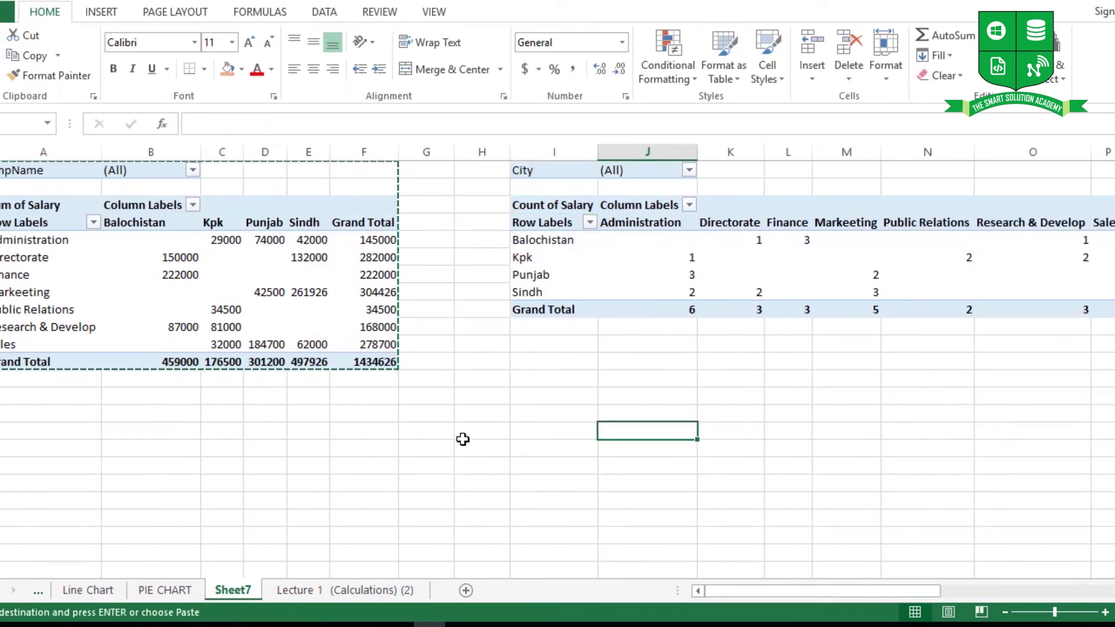
{"action": "left_click", "coordinate": [452, 411]}
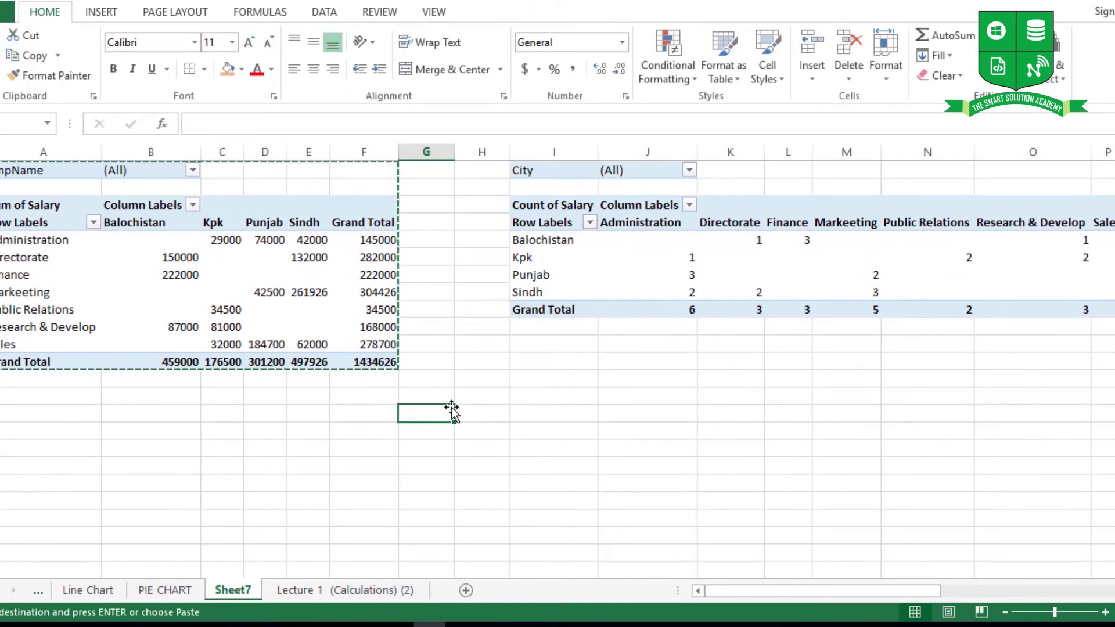
{"action": "key", "text": "Escape"}
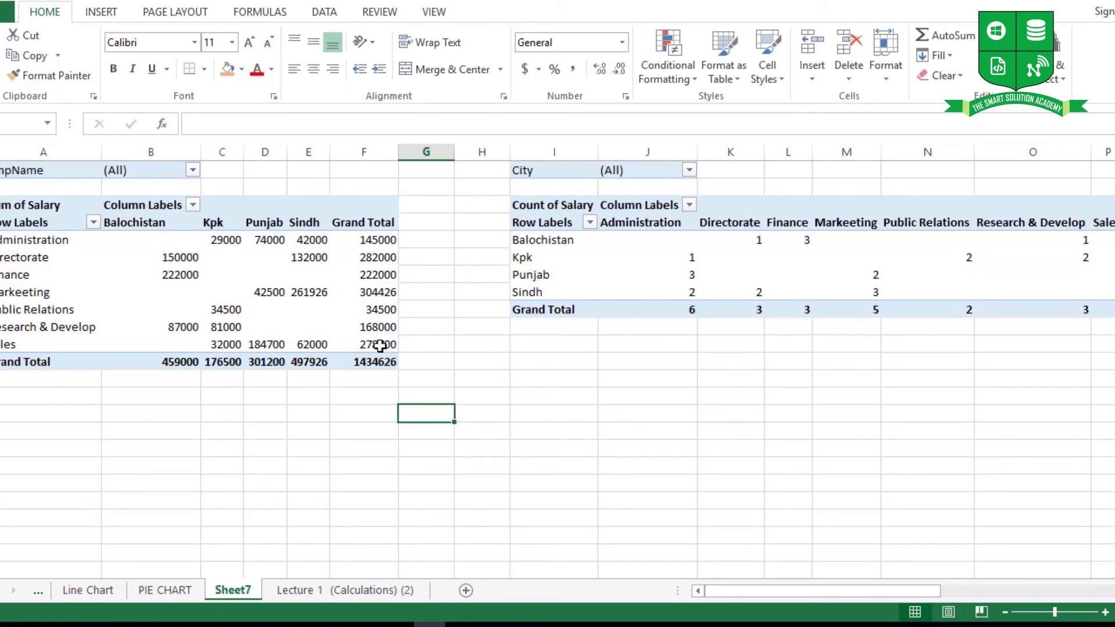
Step: Insert a Dept slicer for the original PivotTable and place it below the gap between the two PivotTables
{"action": "left_click", "coordinate": [347, 303]}
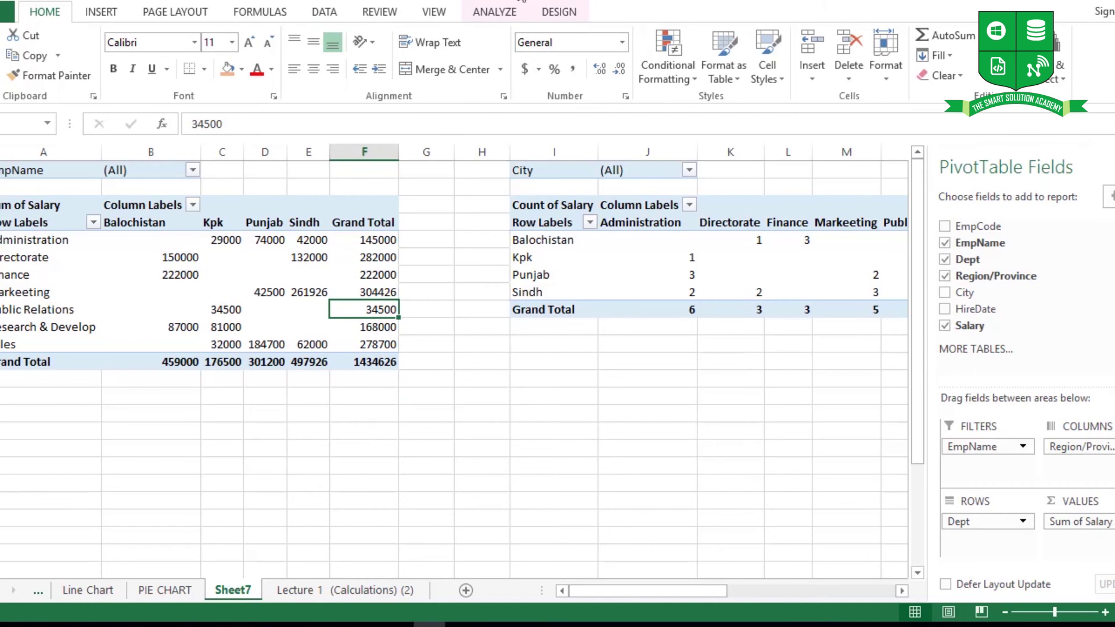
{"action": "left_click", "coordinate": [491, 10]}
{"action": "left_click", "coordinate": [369, 56]}
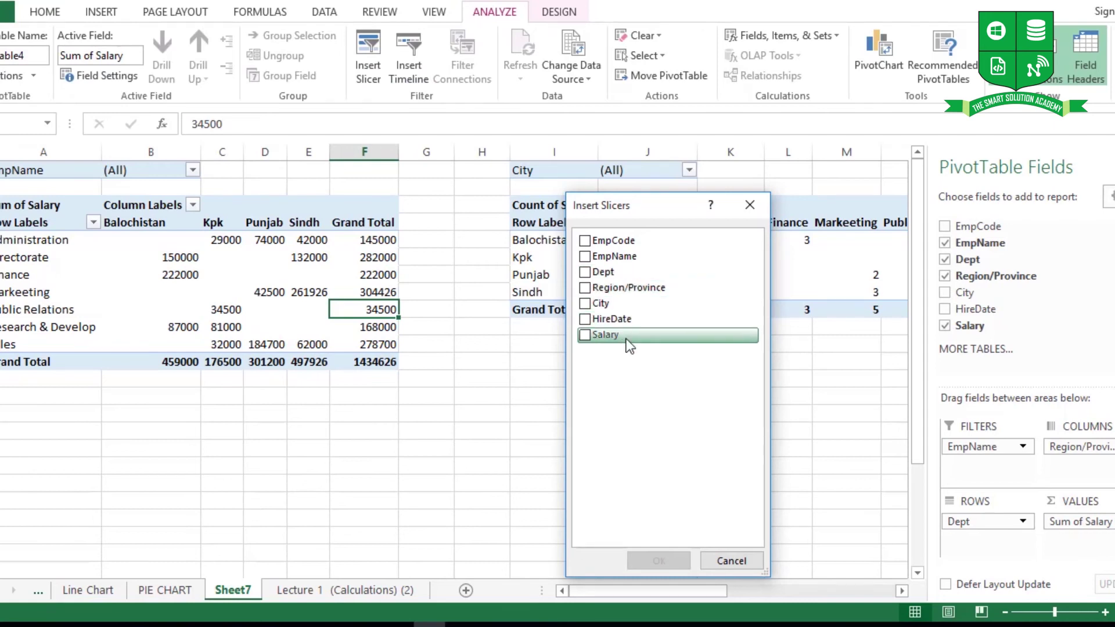
{"action": "left_click", "coordinate": [585, 272]}
{"action": "left_click", "coordinate": [662, 561]}
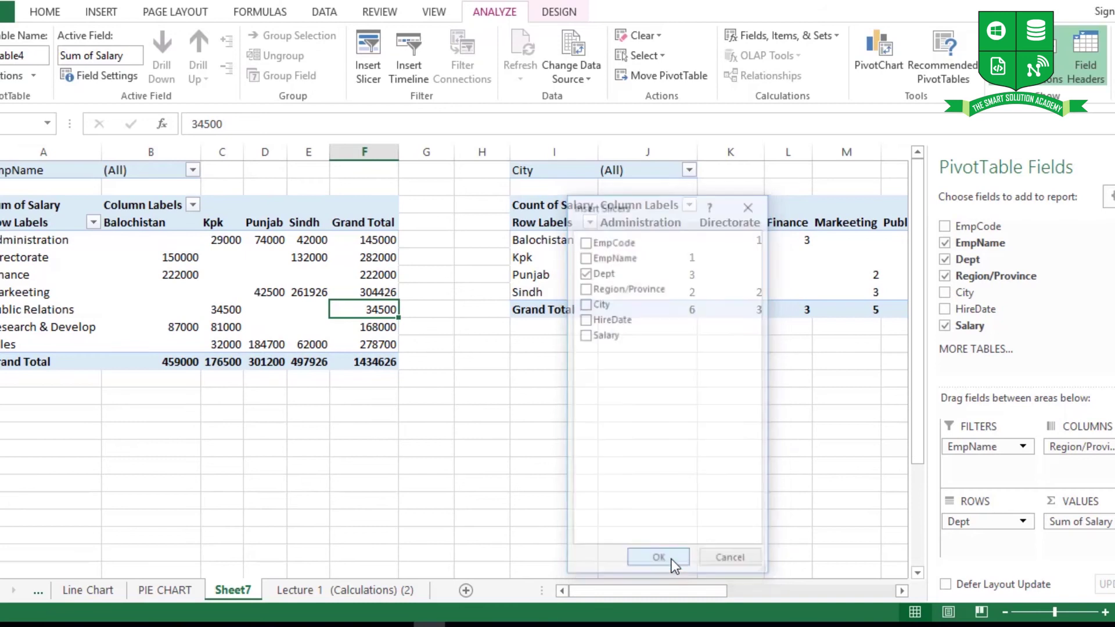
{"action": "left_click_drag", "start_coordinate": [473, 274], "coordinate": [514, 381]}
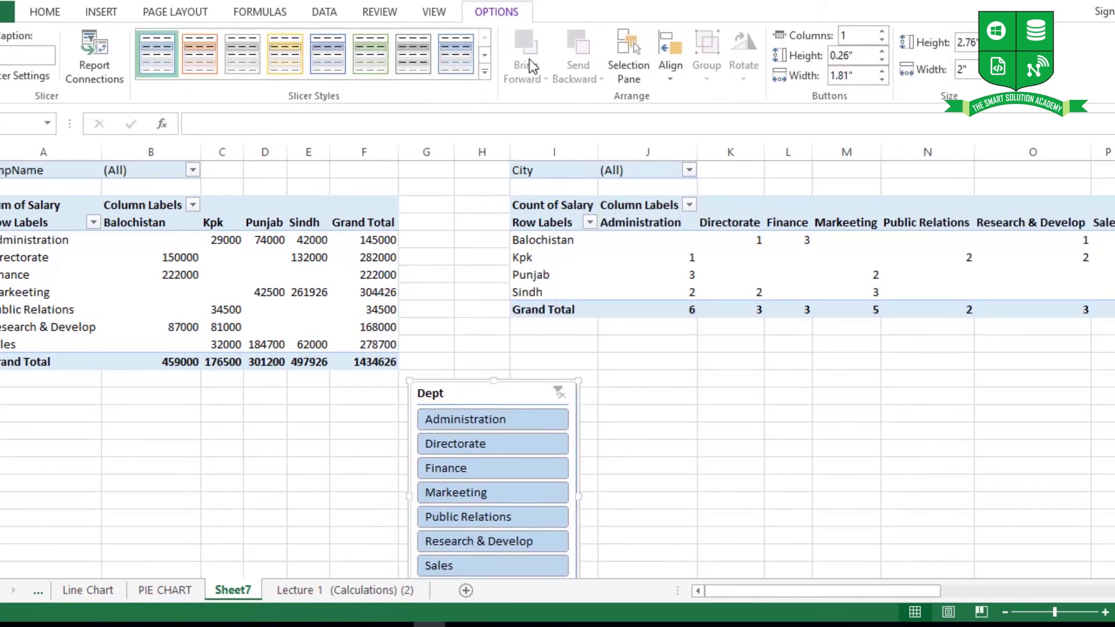
Step: Move the Dept slicer directly beneath the second PivotTable, starting at column I
{"action": "left_click", "coordinate": [587, 276]}
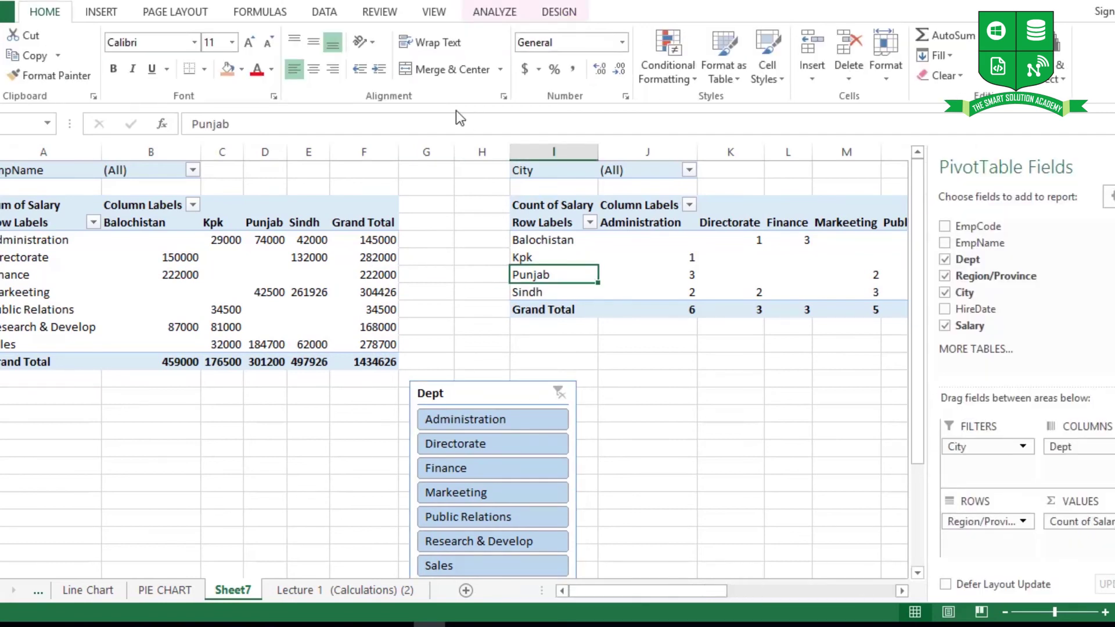
{"action": "left_click_drag", "start_coordinate": [506, 395], "coordinate": [598, 355]}
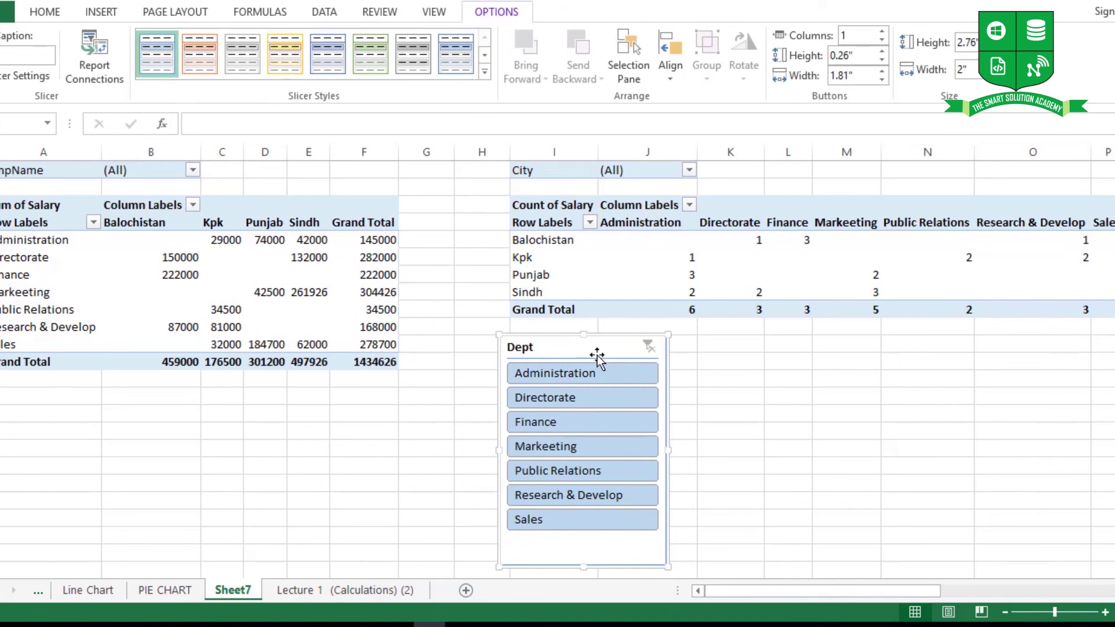
{"action": "left_click", "coordinate": [582, 259]}
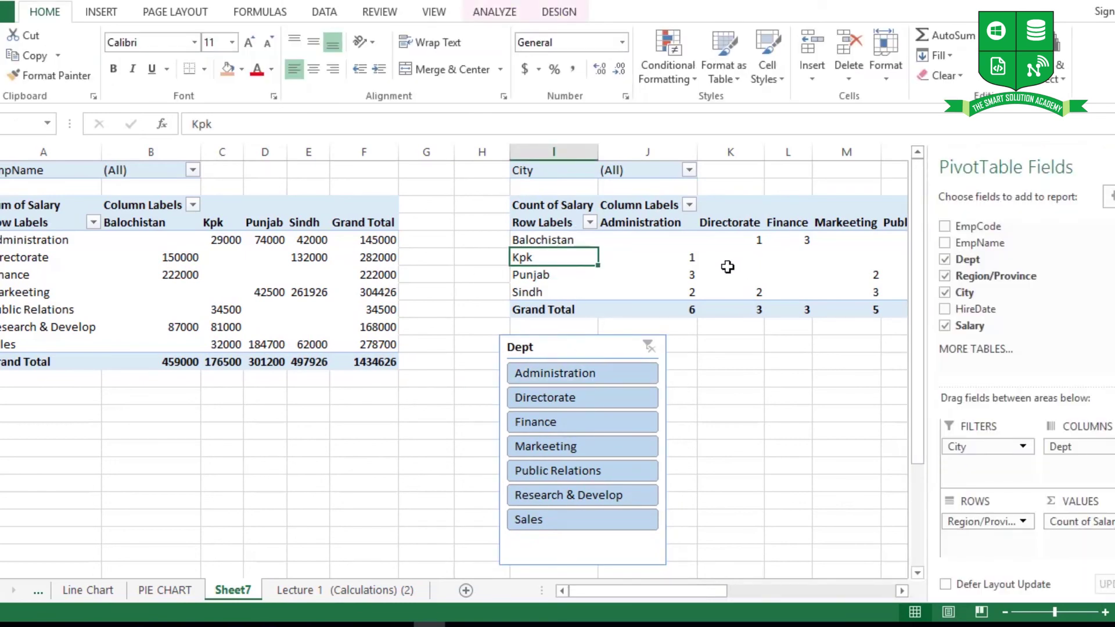
Step: Connect the Dept slicer to PivotTable5 as well, keeping its connection to PivotTable4
{"action": "left_click", "coordinate": [589, 348]}
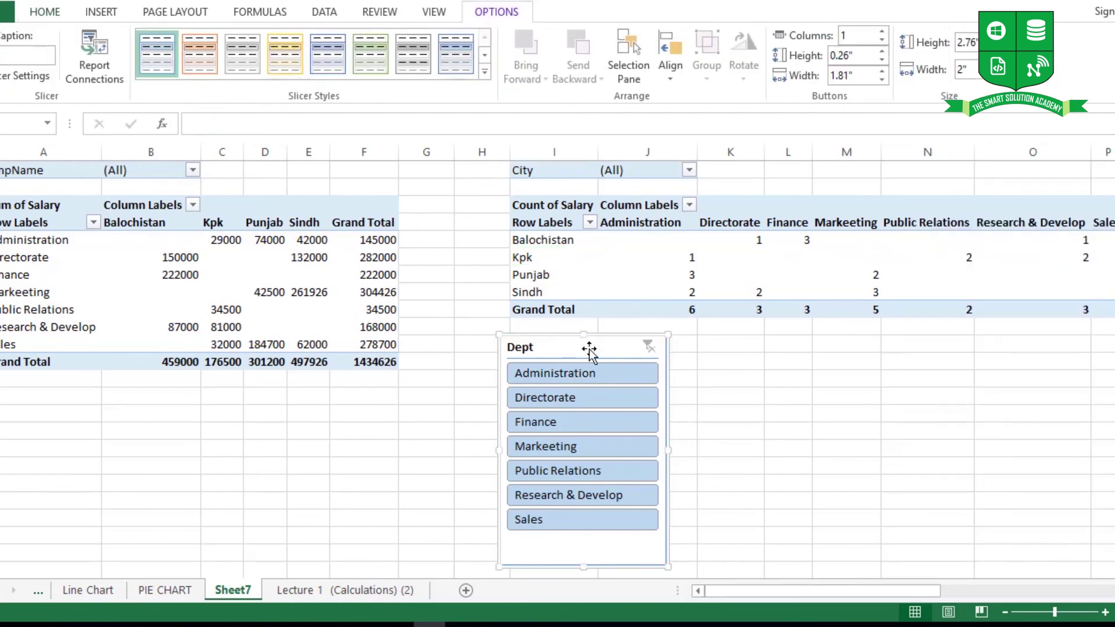
{"action": "right_click", "coordinate": [589, 349]}
{"action": "left_click", "coordinate": [568, 348]}
{"action": "right_click", "coordinate": [569, 348]}
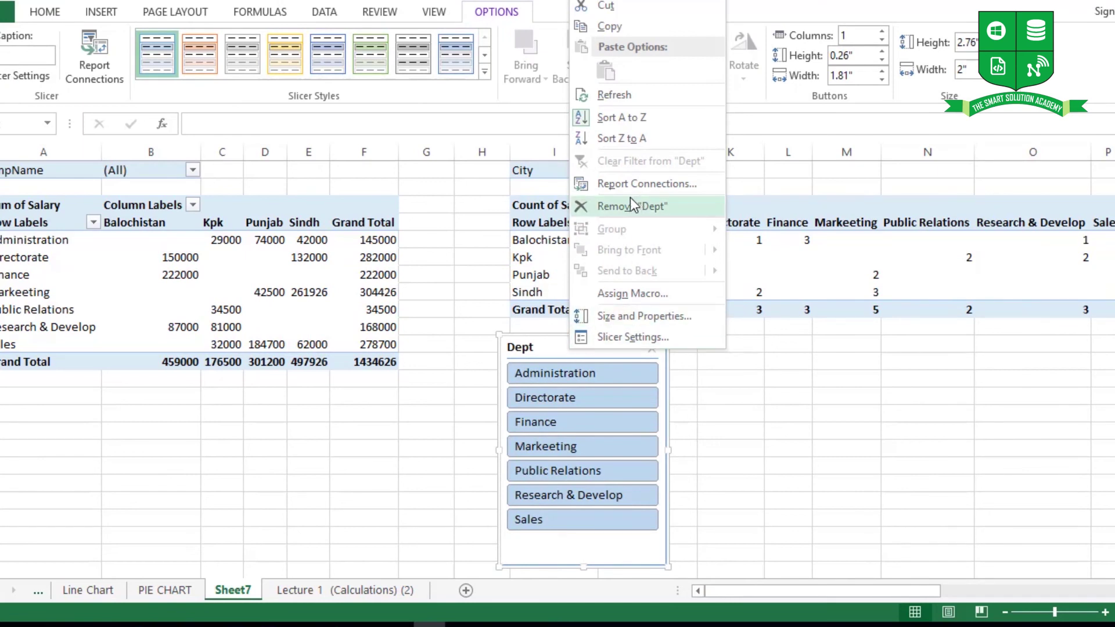
{"action": "left_click", "coordinate": [657, 189]}
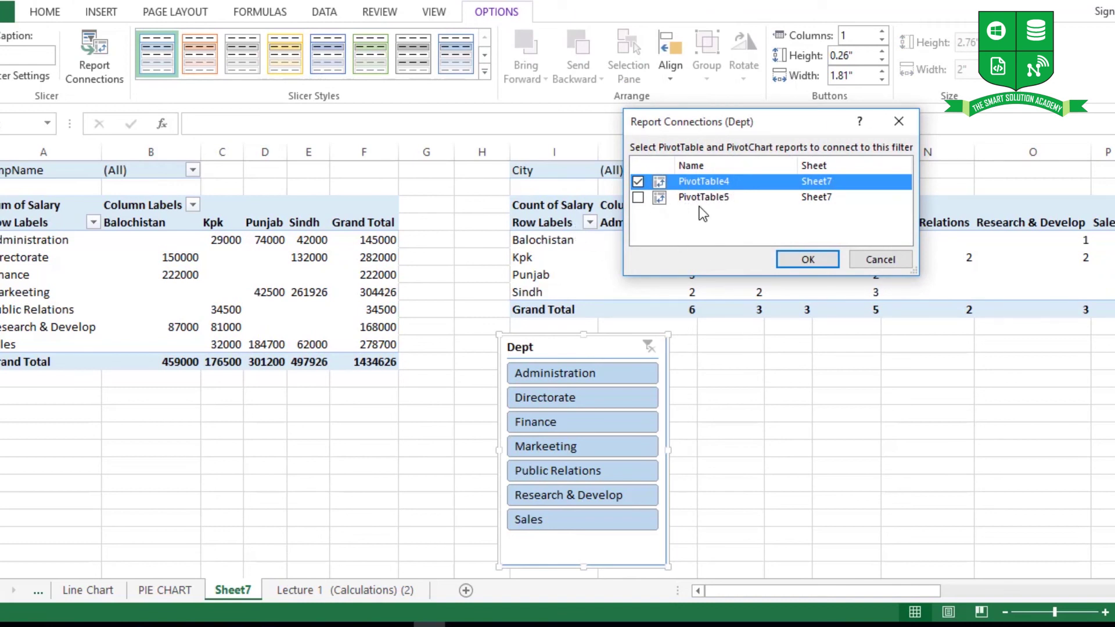
{"action": "left_click", "coordinate": [638, 197]}
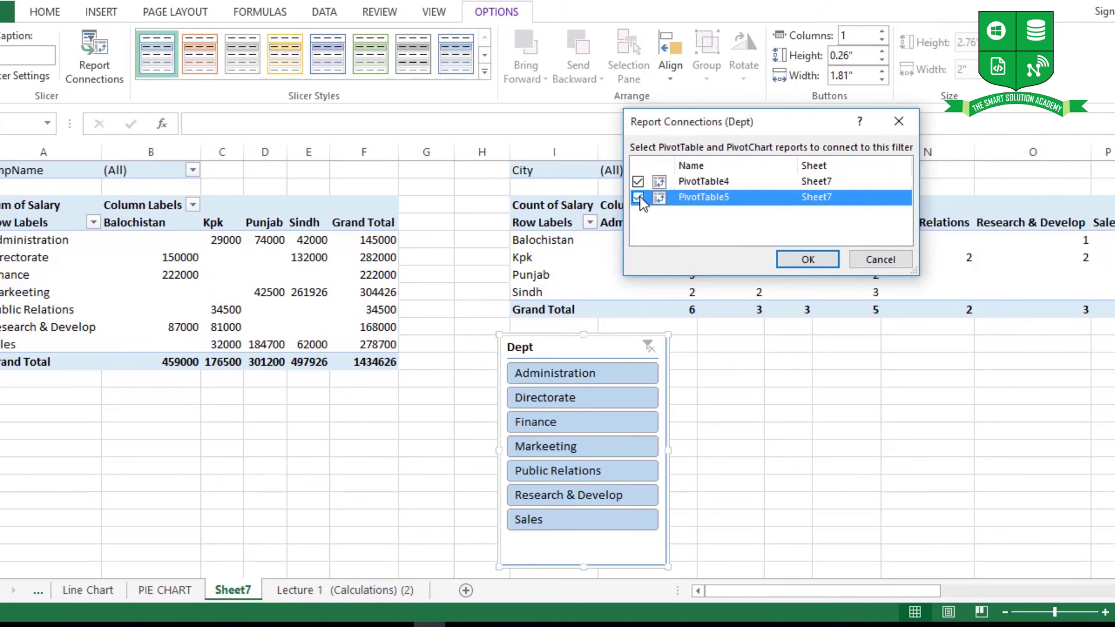
{"action": "left_click", "coordinate": [819, 254]}
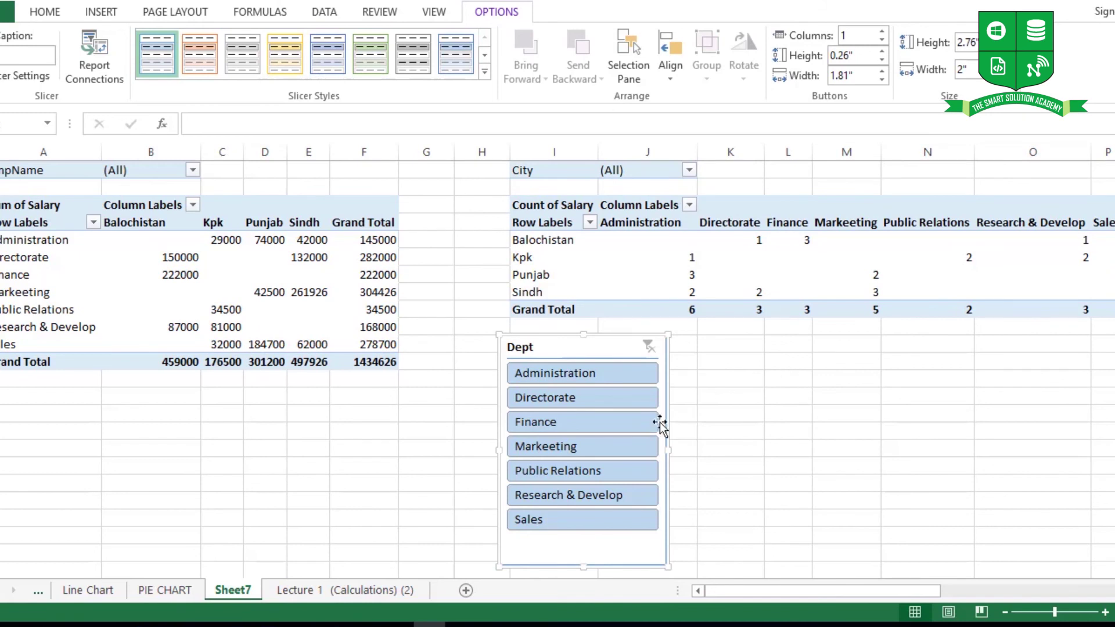
Step: Filter both PivotTables to the Finance department with the Dept slicer and examine the Balochistan salary sum and count
{"action": "left_click", "coordinate": [641, 423]}
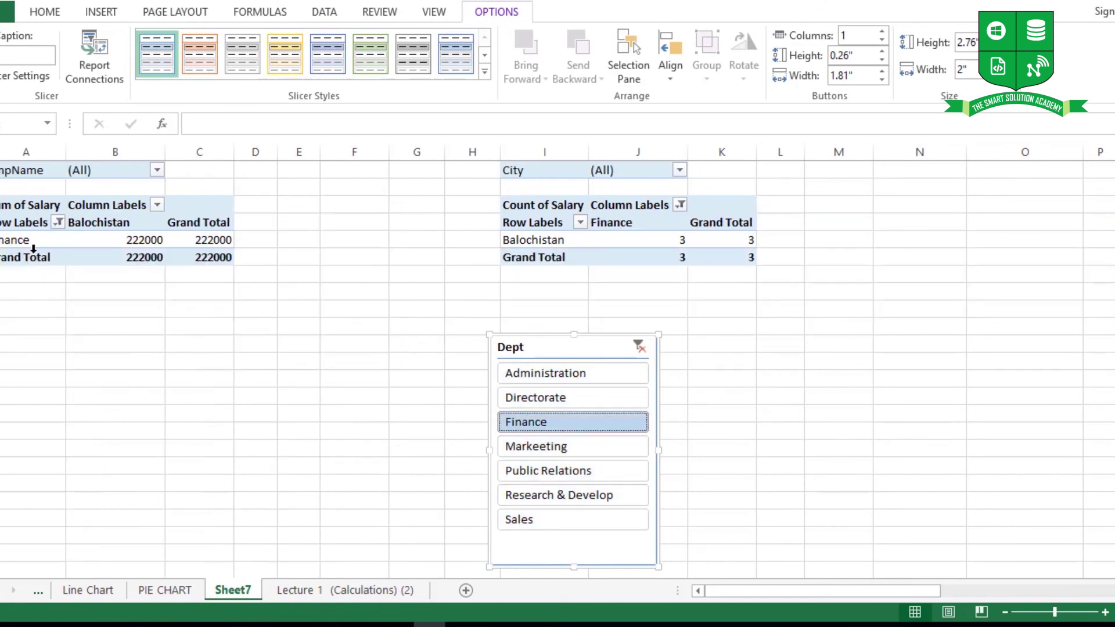
{"action": "mouse_move", "coordinate": [153, 241]}
{"action": "mouse_move", "coordinate": [672, 249]}
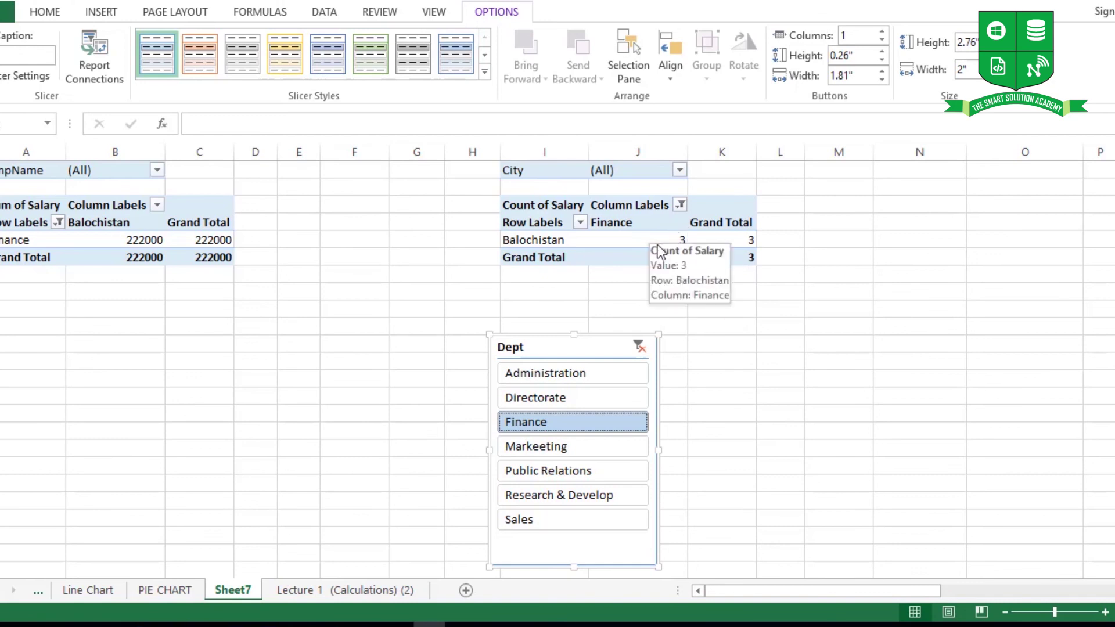
Step: Filter both PivotTables to the Markeeting, Directorate and Sales departments together with the Dept slicer
{"action": "left_click", "coordinate": [567, 454]}
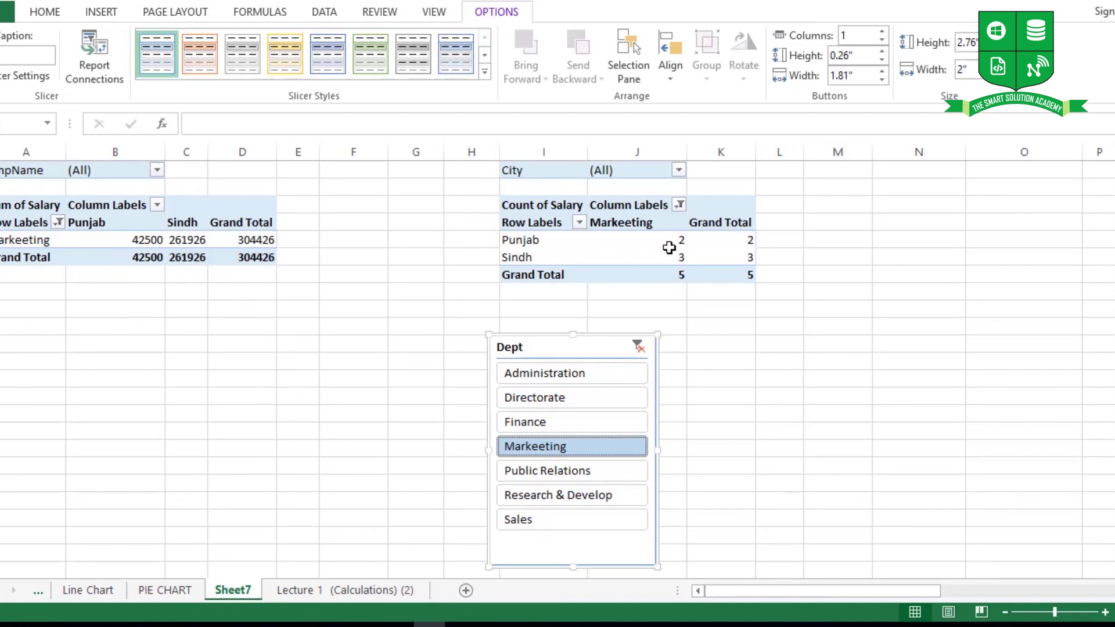
{"action": "mouse_move", "coordinate": [592, 260]}
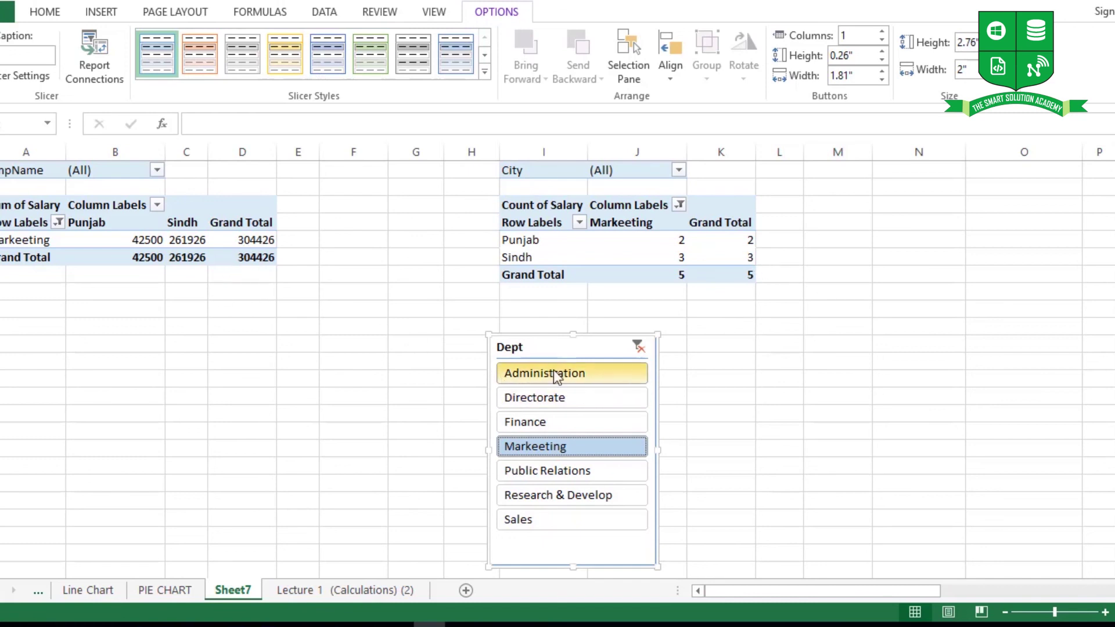
{"action": "left_click", "coordinate": [549, 448]}
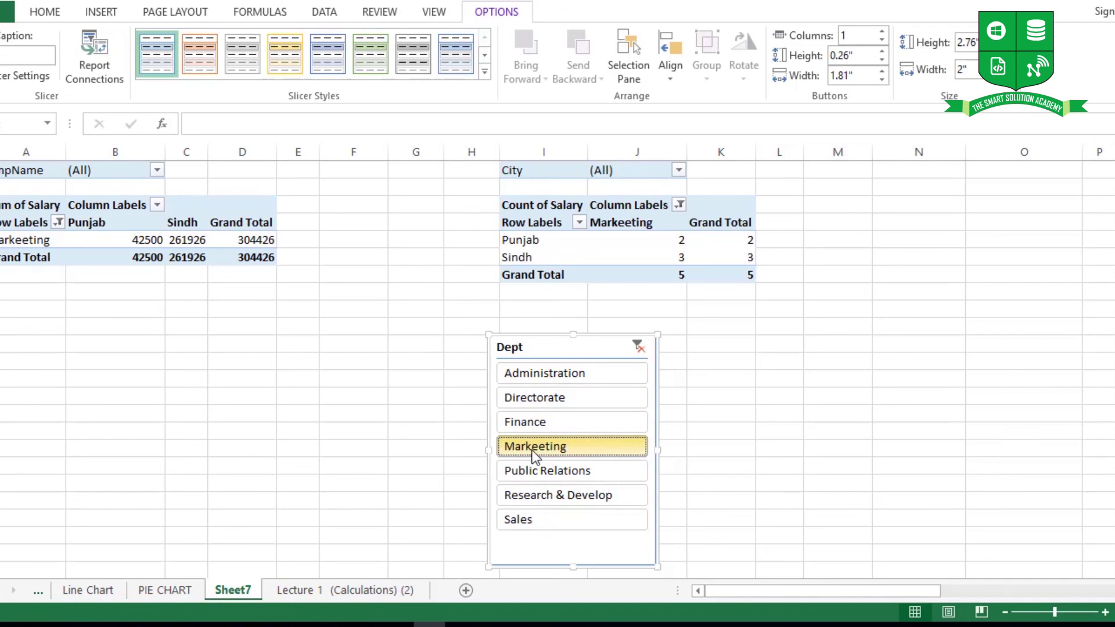
{"action": "left_click", "coordinate": [581, 400], "text": "ctrl"}
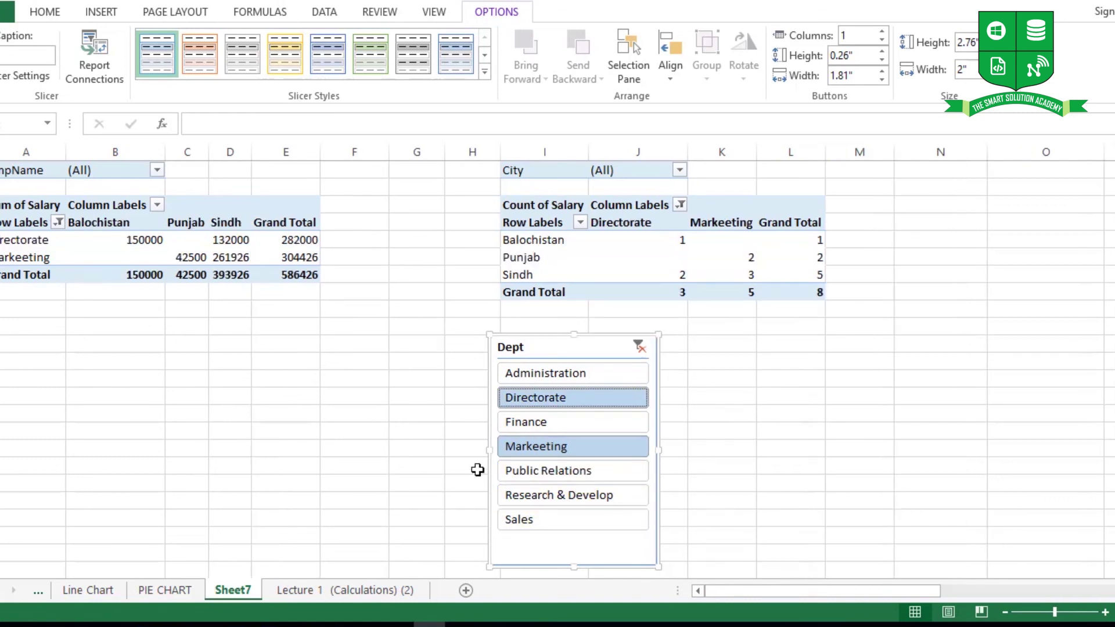
{"action": "left_click", "coordinate": [553, 520], "text": "ctrl"}
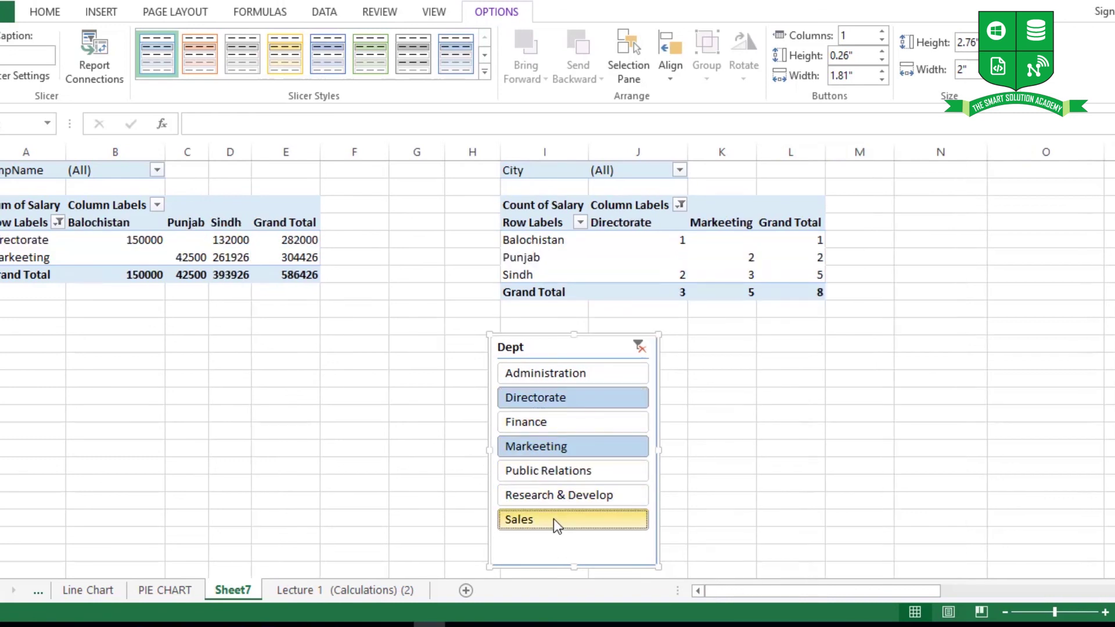